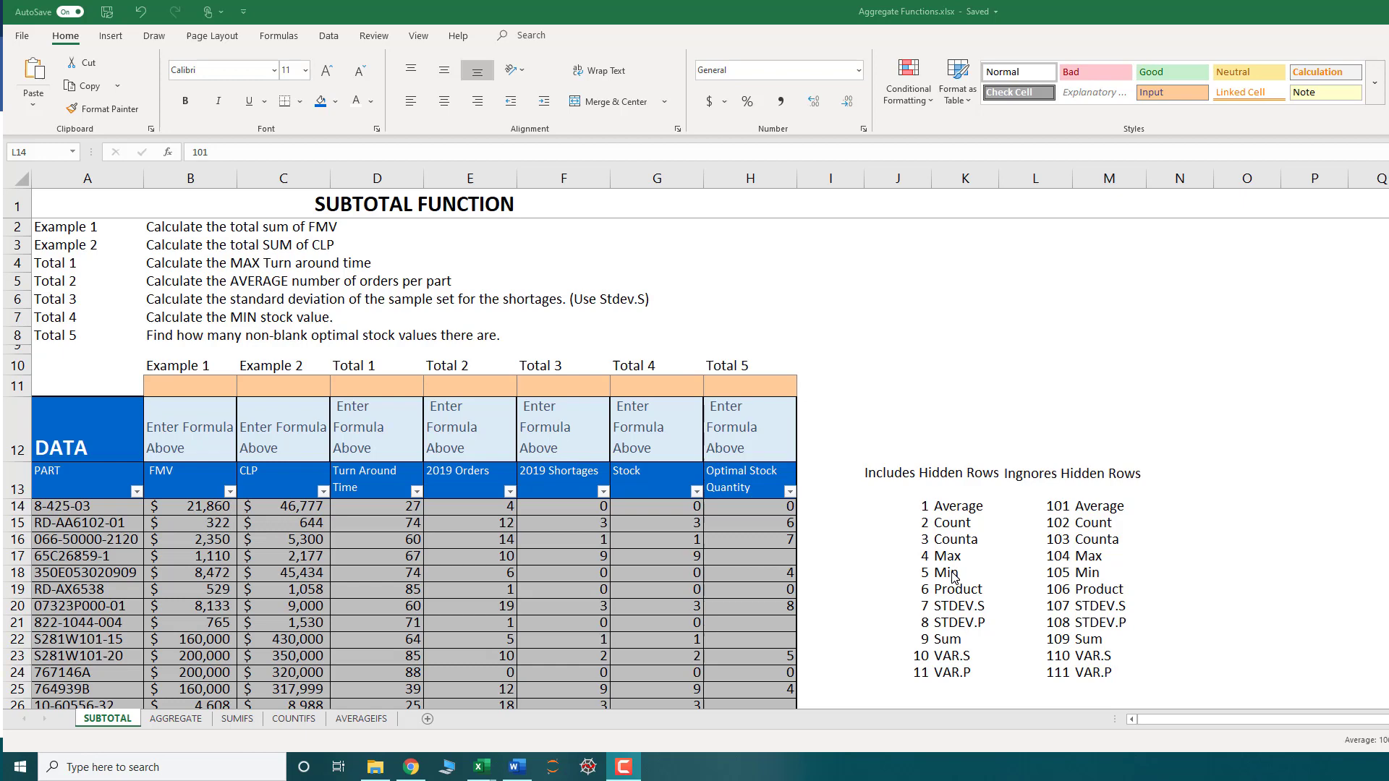
# Review the SUBTOTAL function-number list entries: STDEV.P, Sum (9), VAR.S and VAR.P
pyautogui.click(958, 610)
pyautogui.click(953, 626)
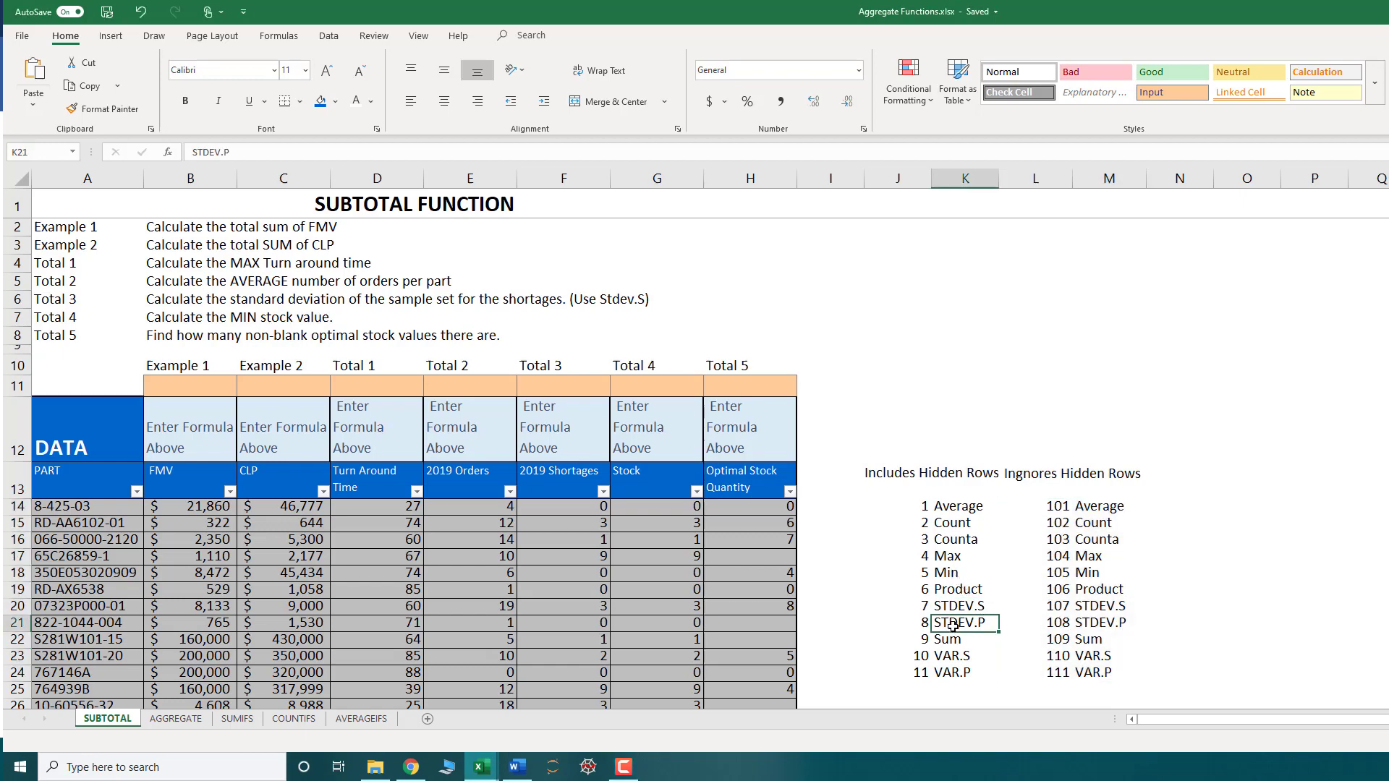
pyautogui.click(961, 638)
pyautogui.click(968, 664)
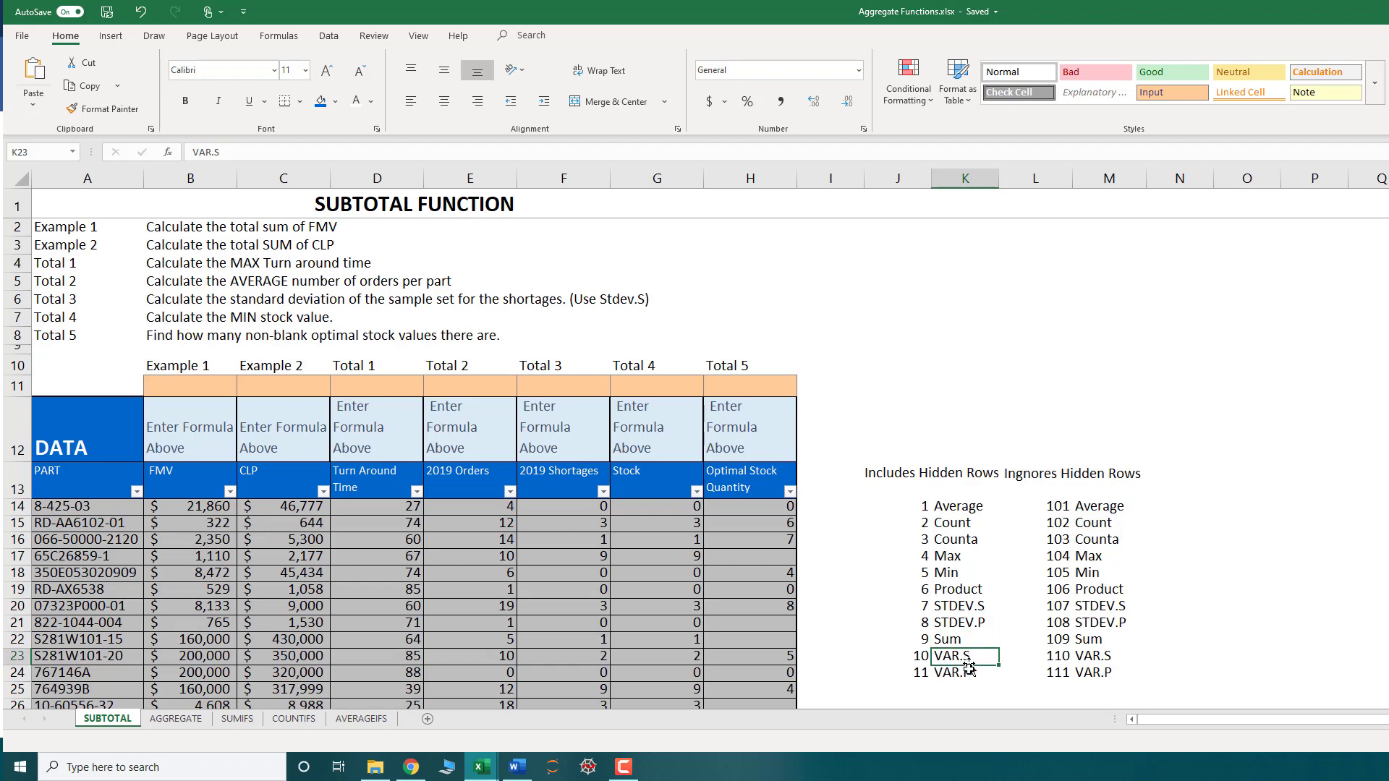
pyautogui.click(967, 673)
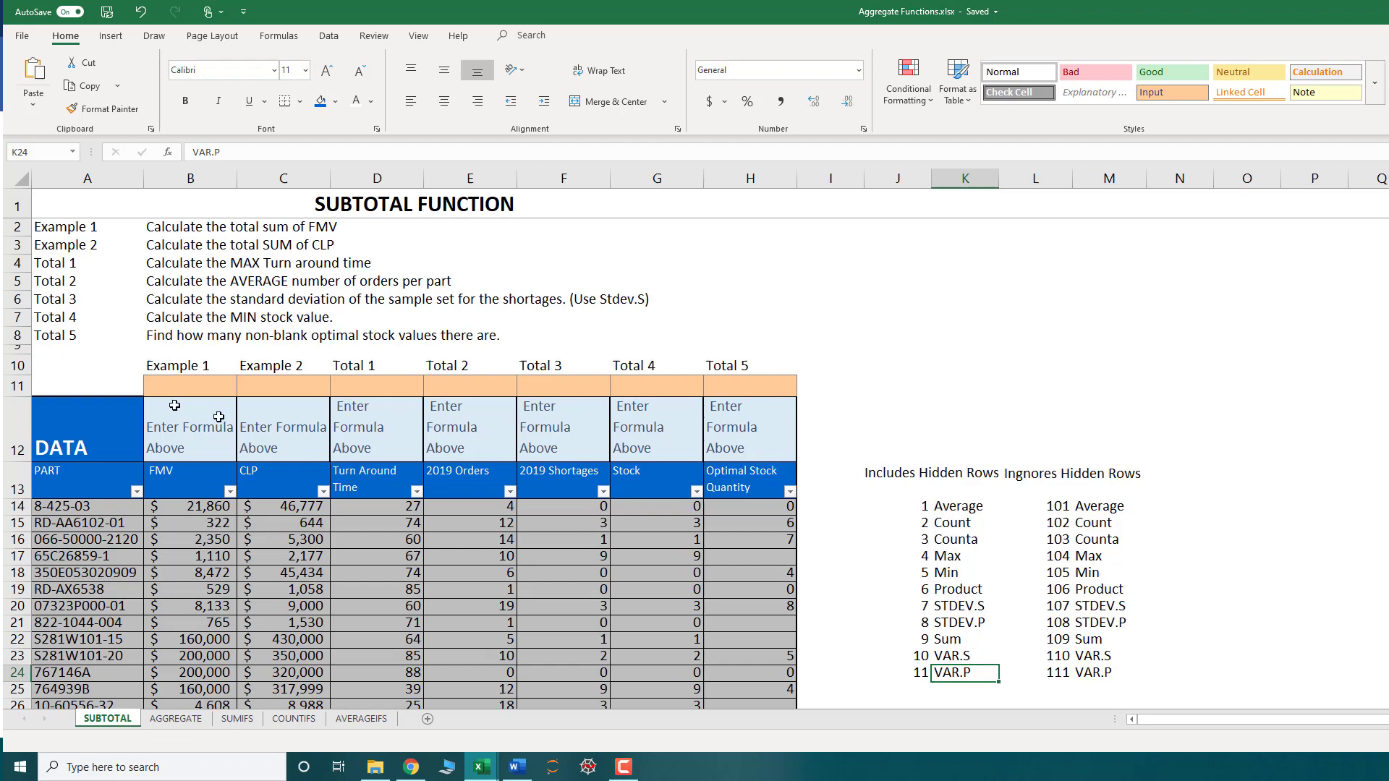
# Read the Example 1 task about summing FMV and locate the FMV values
pyautogui.click(184, 477)
pyautogui.moveTo(51, 230); pyautogui.dragTo(296, 231)
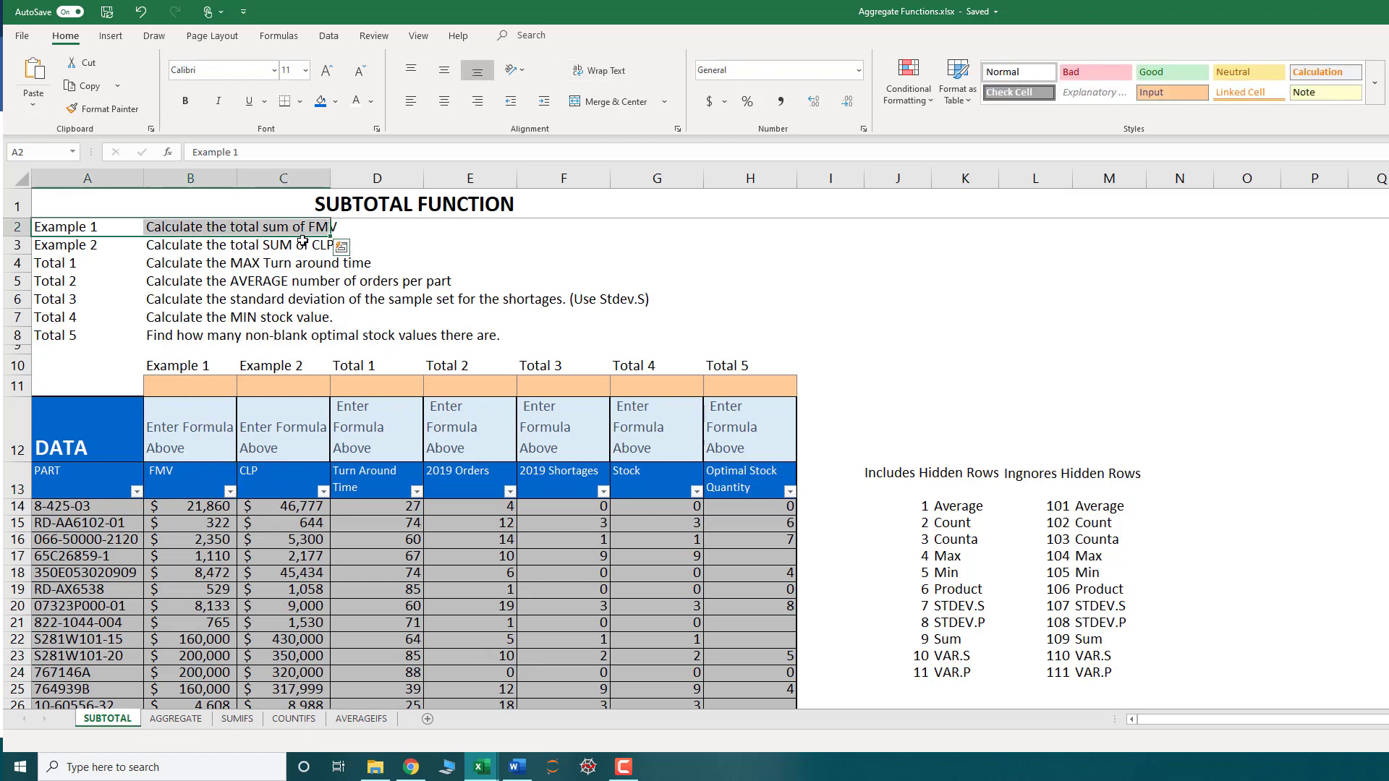
pyautogui.click(199, 489)
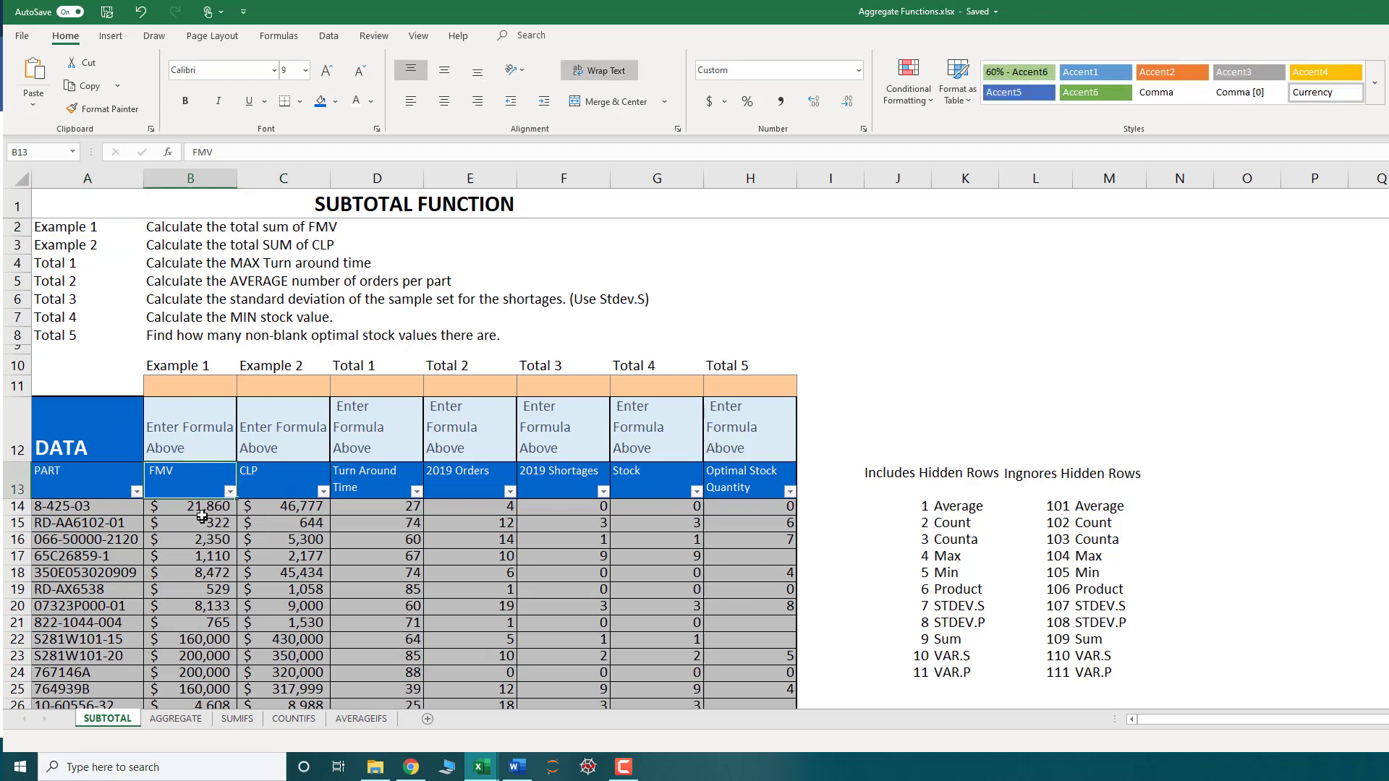
pyautogui.click(203, 508)
# Enter =SUM(B14:B27) in B11, totalling the FMV values to $769,811
pyautogui.click(175, 388)
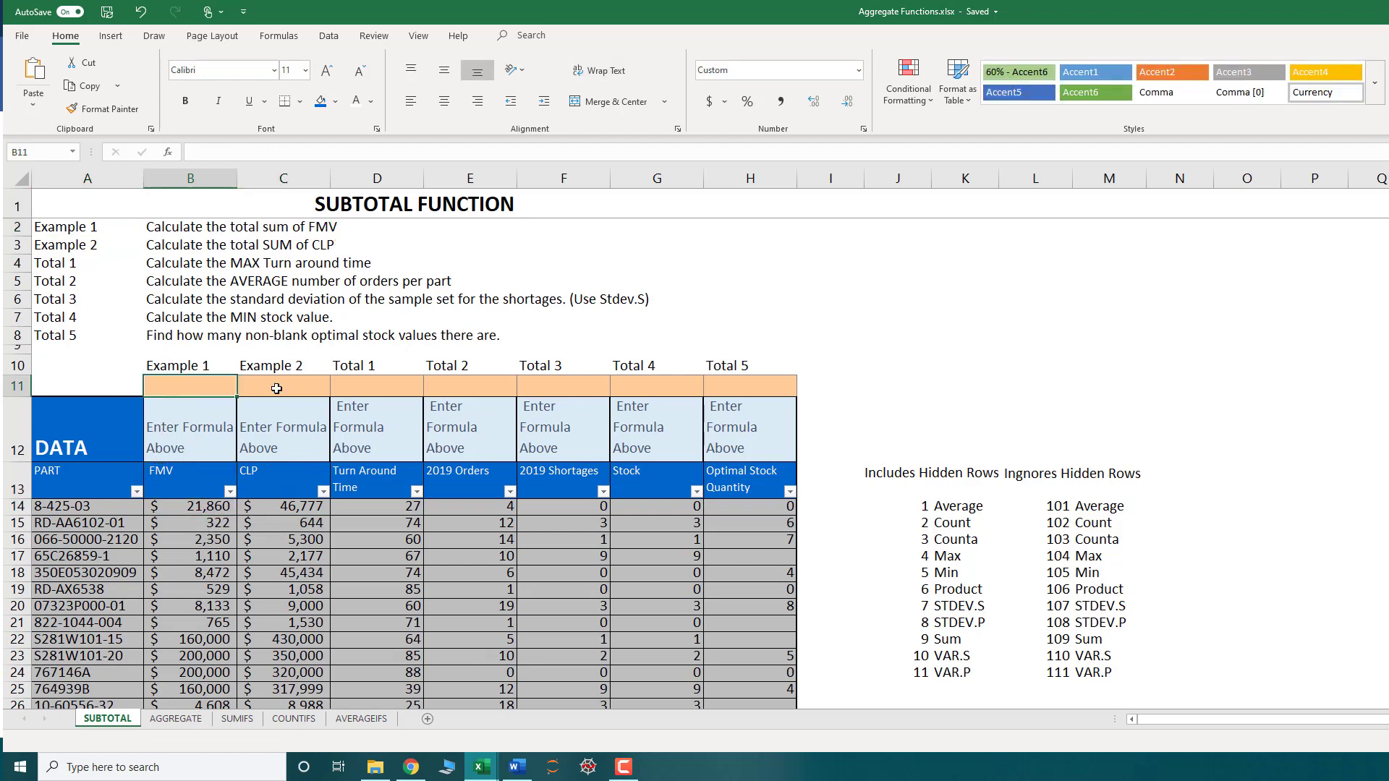
pyautogui.write('=sum')
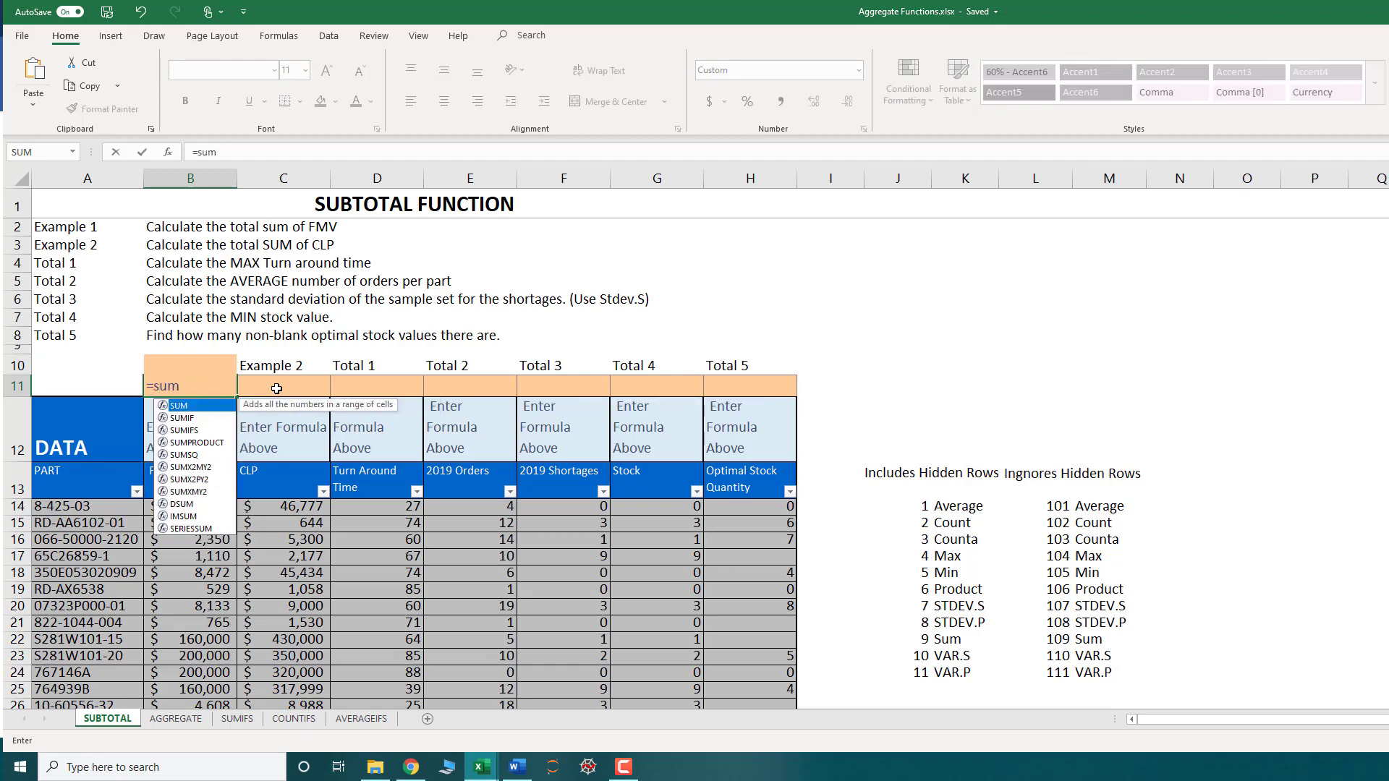
pyautogui.press('Tab')
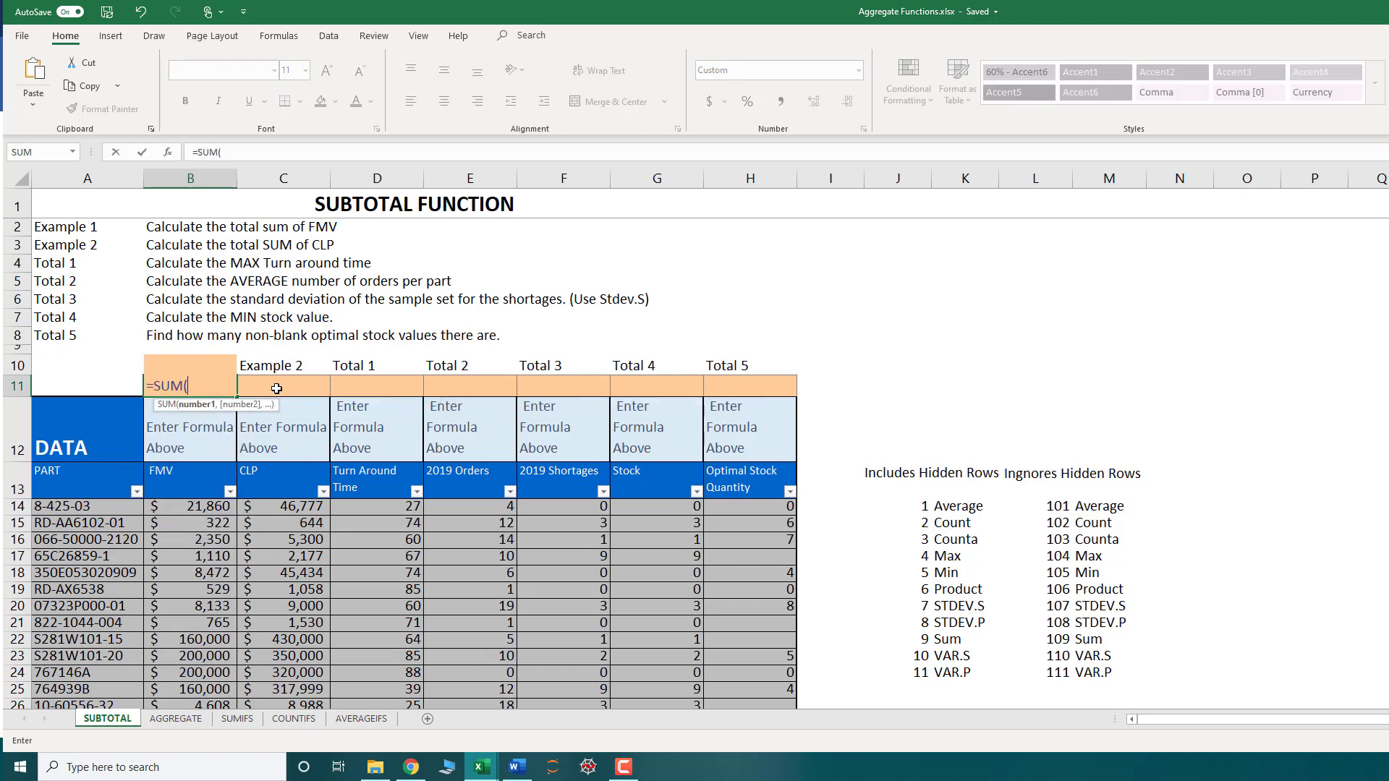
pyautogui.click(190, 506)
pyautogui.scroll(-2, 191, 521)
pyautogui.keyDown('shift'); pyautogui.click(181, 609); pyautogui.keyUp('shift')
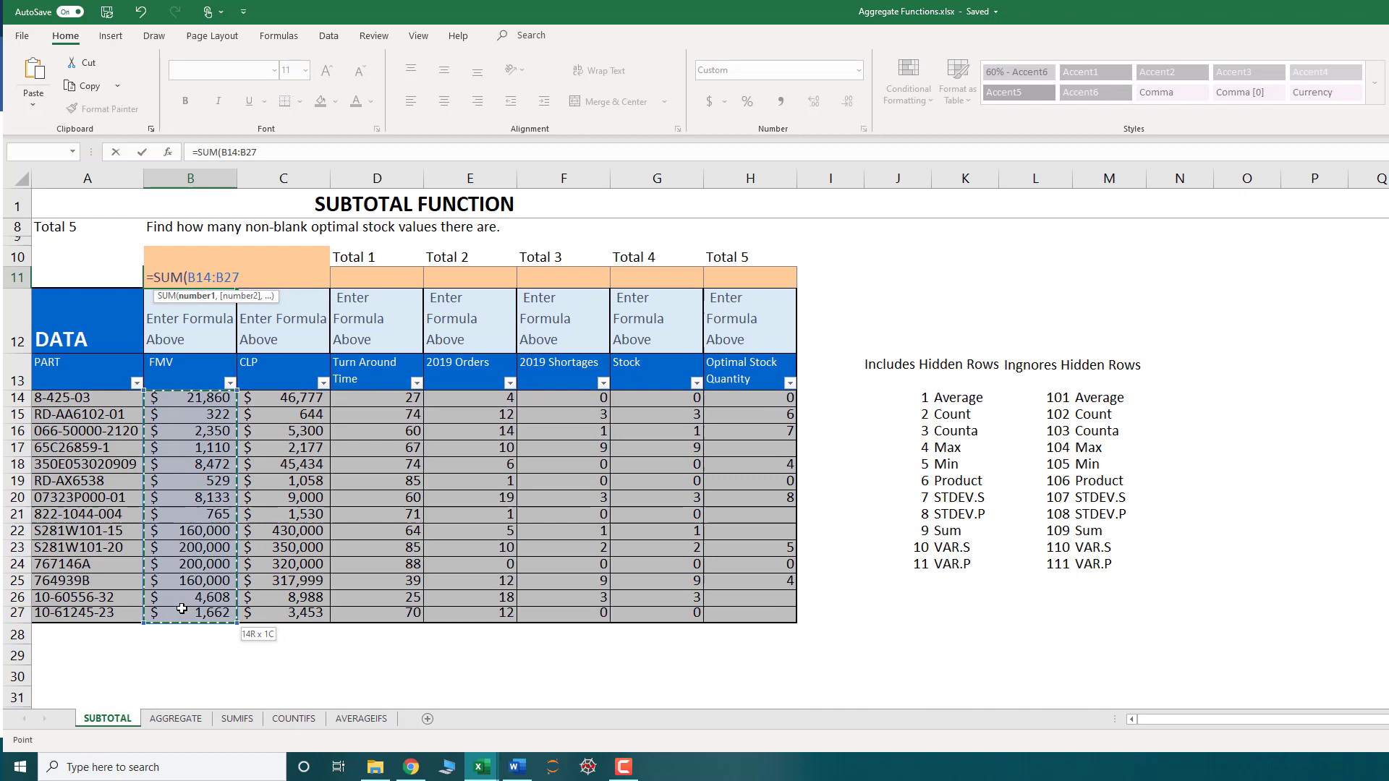
pyautogui.press('Return')
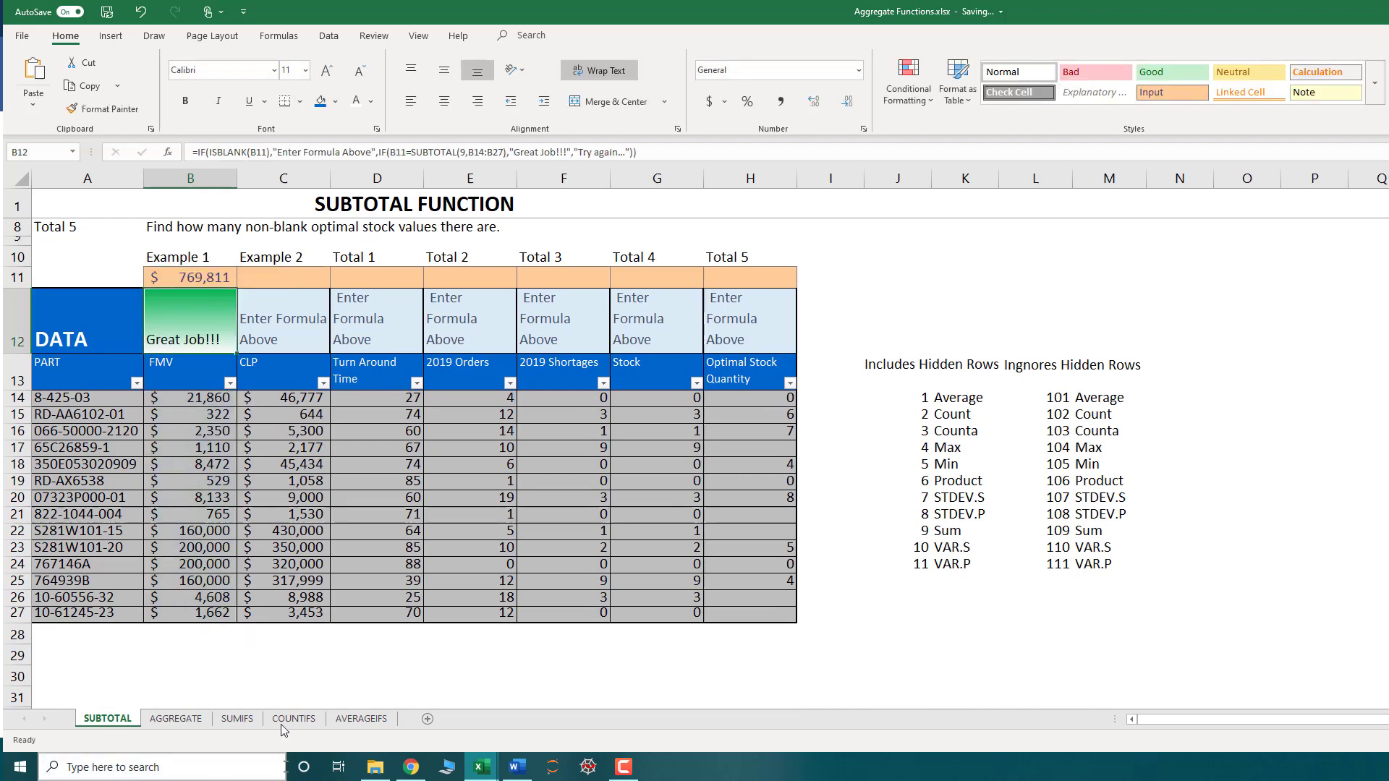
pyautogui.scroll(2, 236, 419)
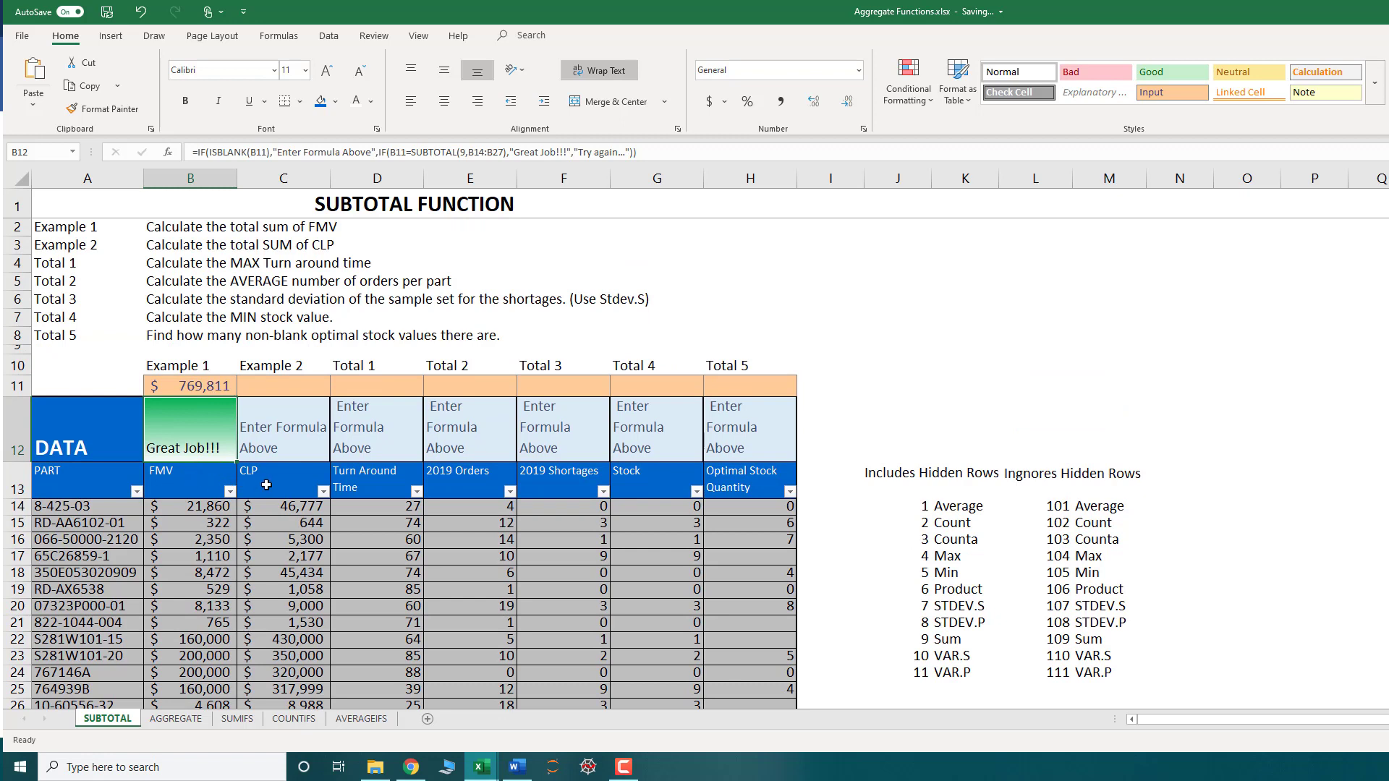
pyautogui.click(136, 492)
pyautogui.click(64, 332)
pyautogui.click(61, 345)
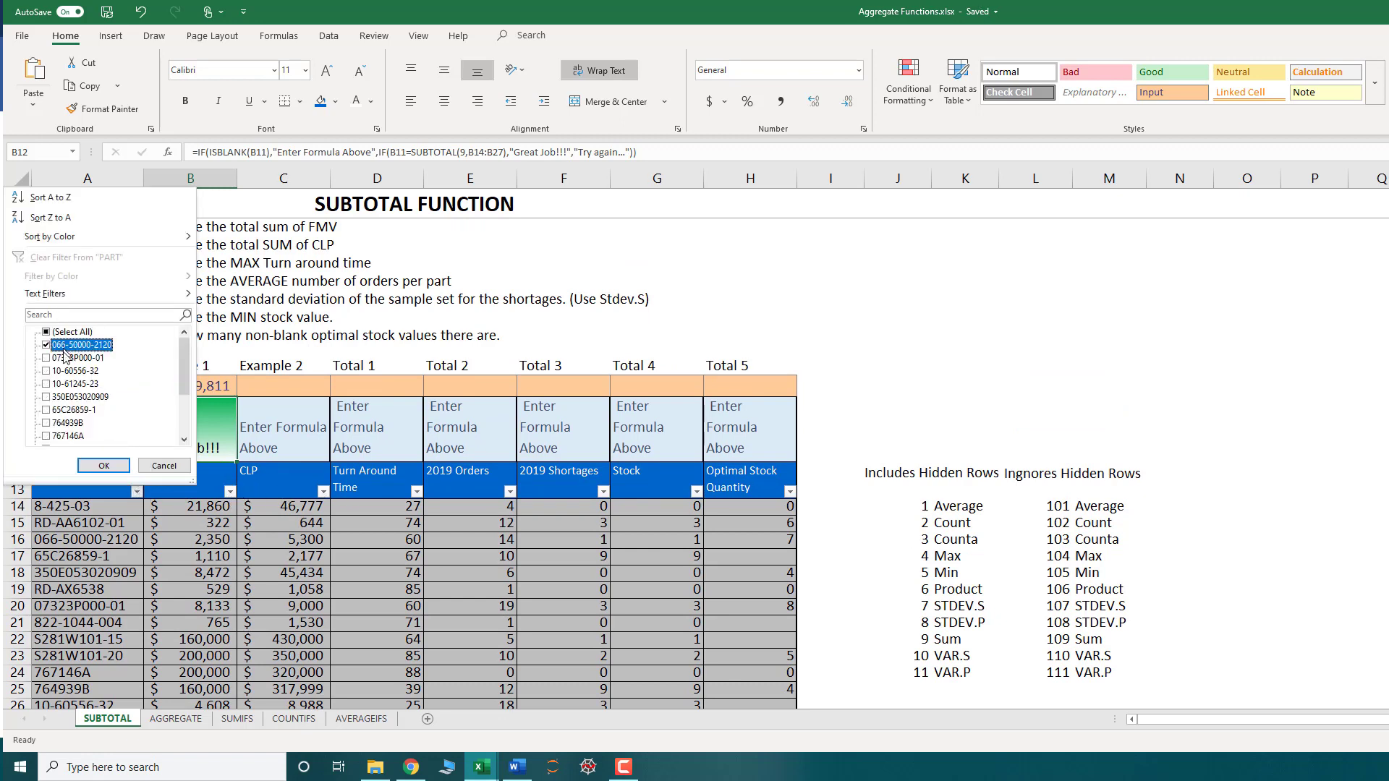
pyautogui.click(65, 358)
pyautogui.click(69, 371)
pyautogui.click(104, 466)
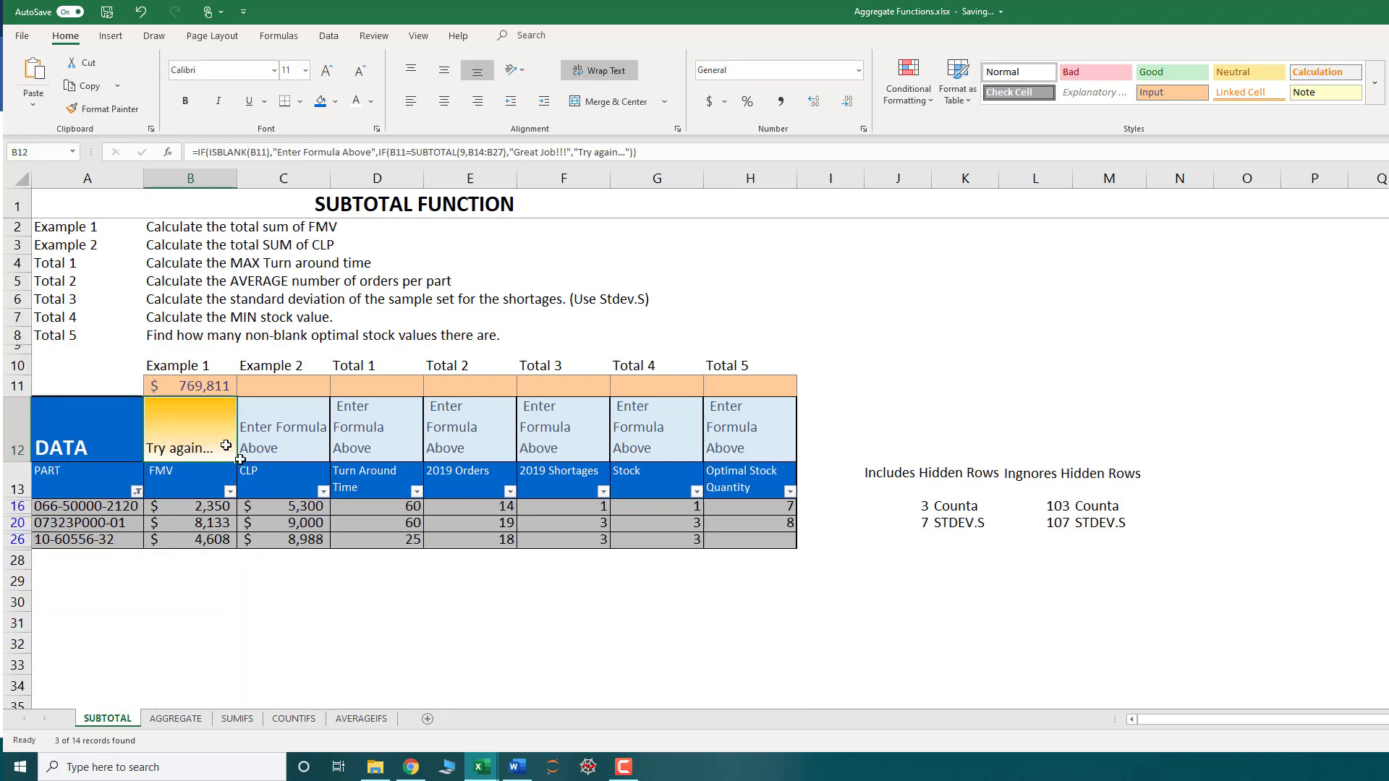
pyautogui.click(204, 388)
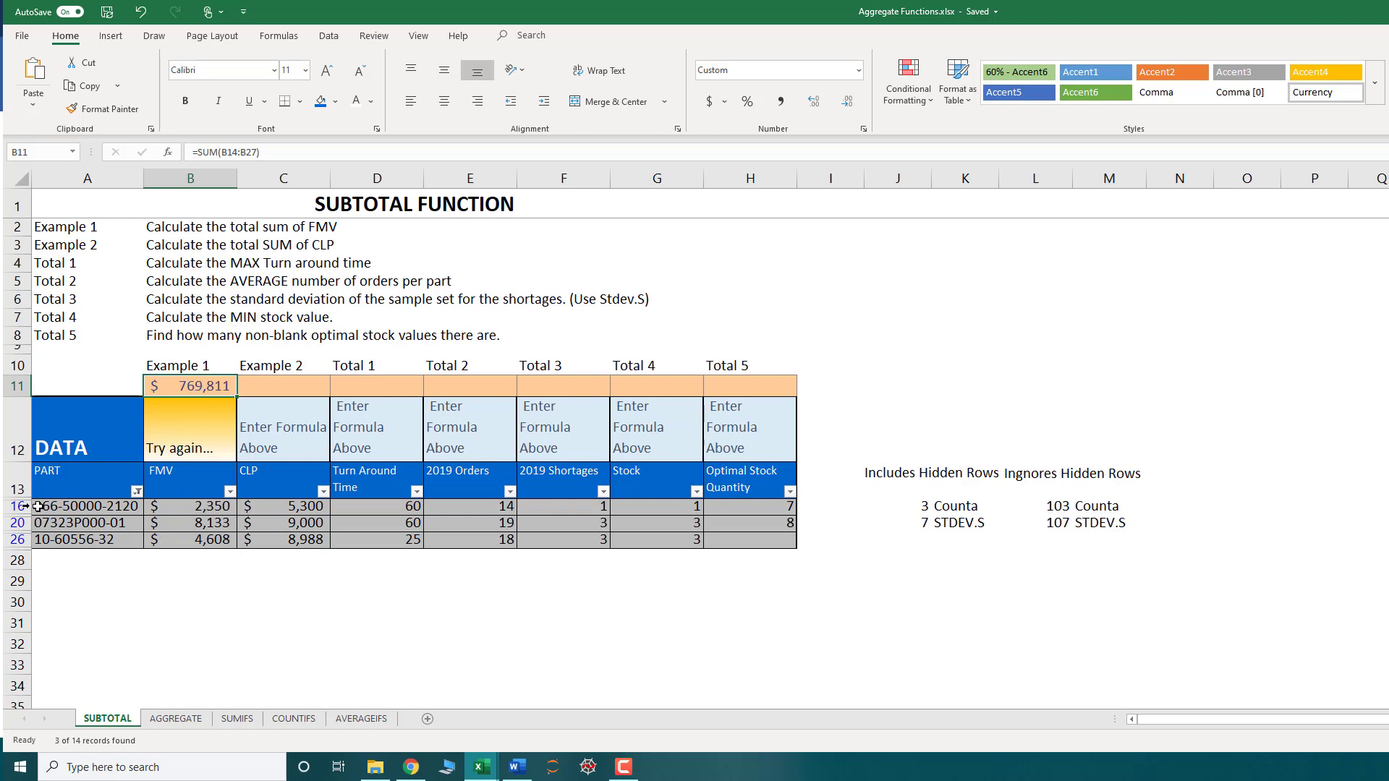
pyautogui.click(135, 491)
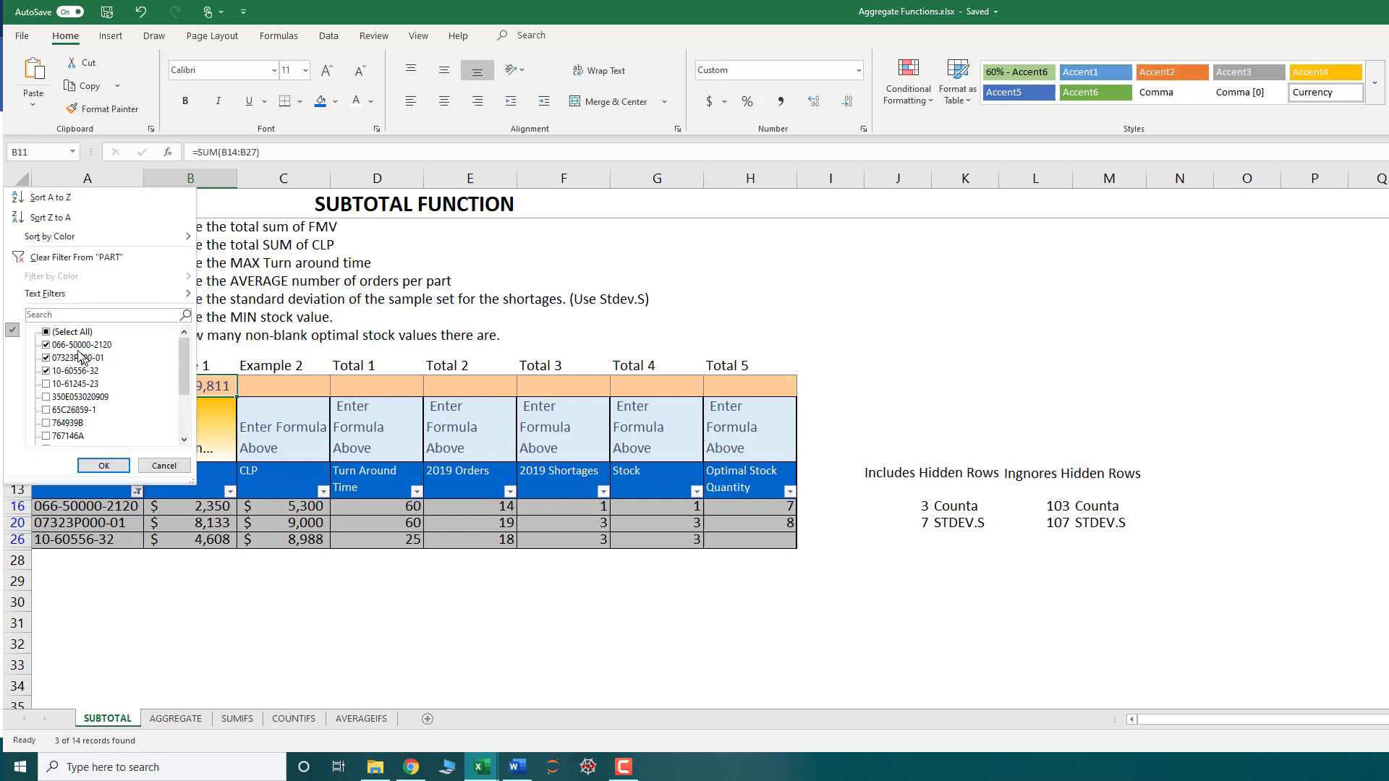
pyautogui.click(58, 332)
pyautogui.click(97, 467)
pyautogui.click(212, 438)
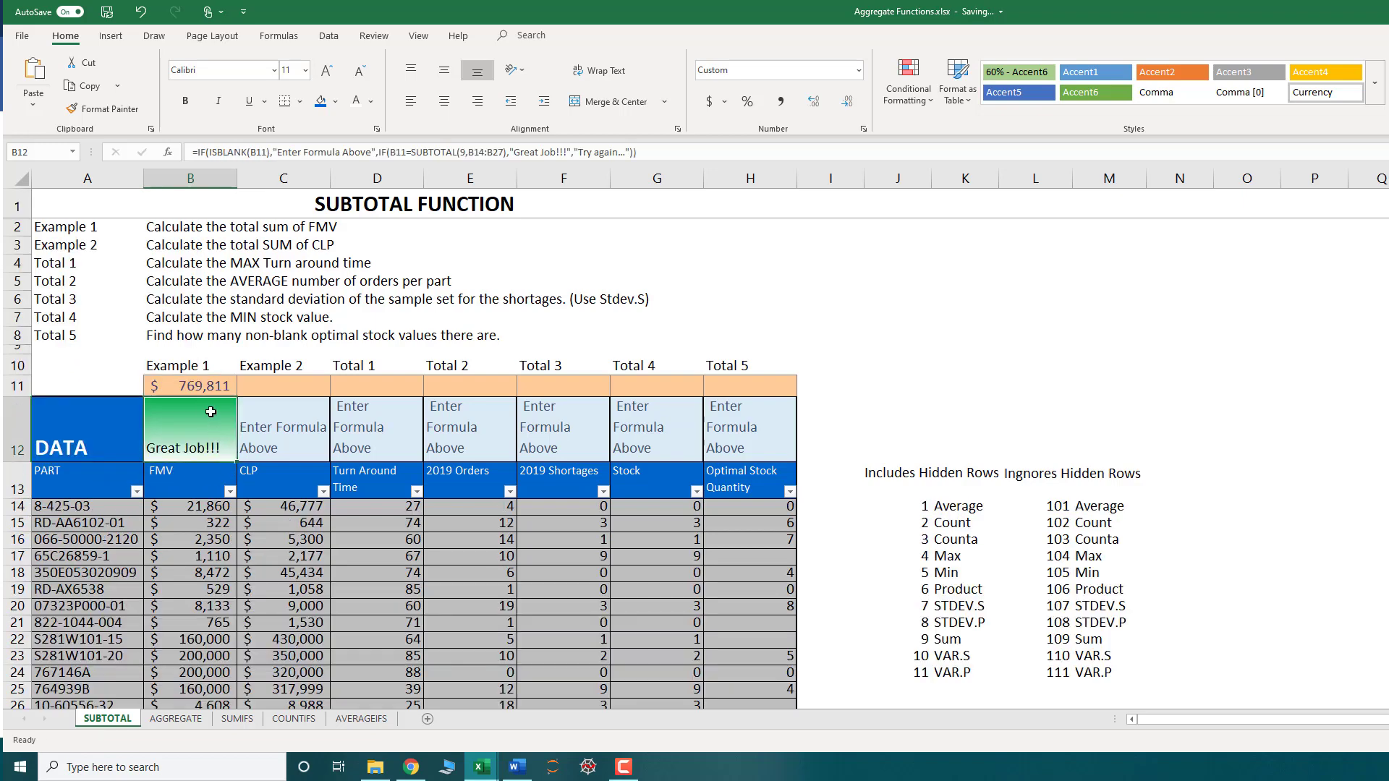
pyautogui.click(193, 384)
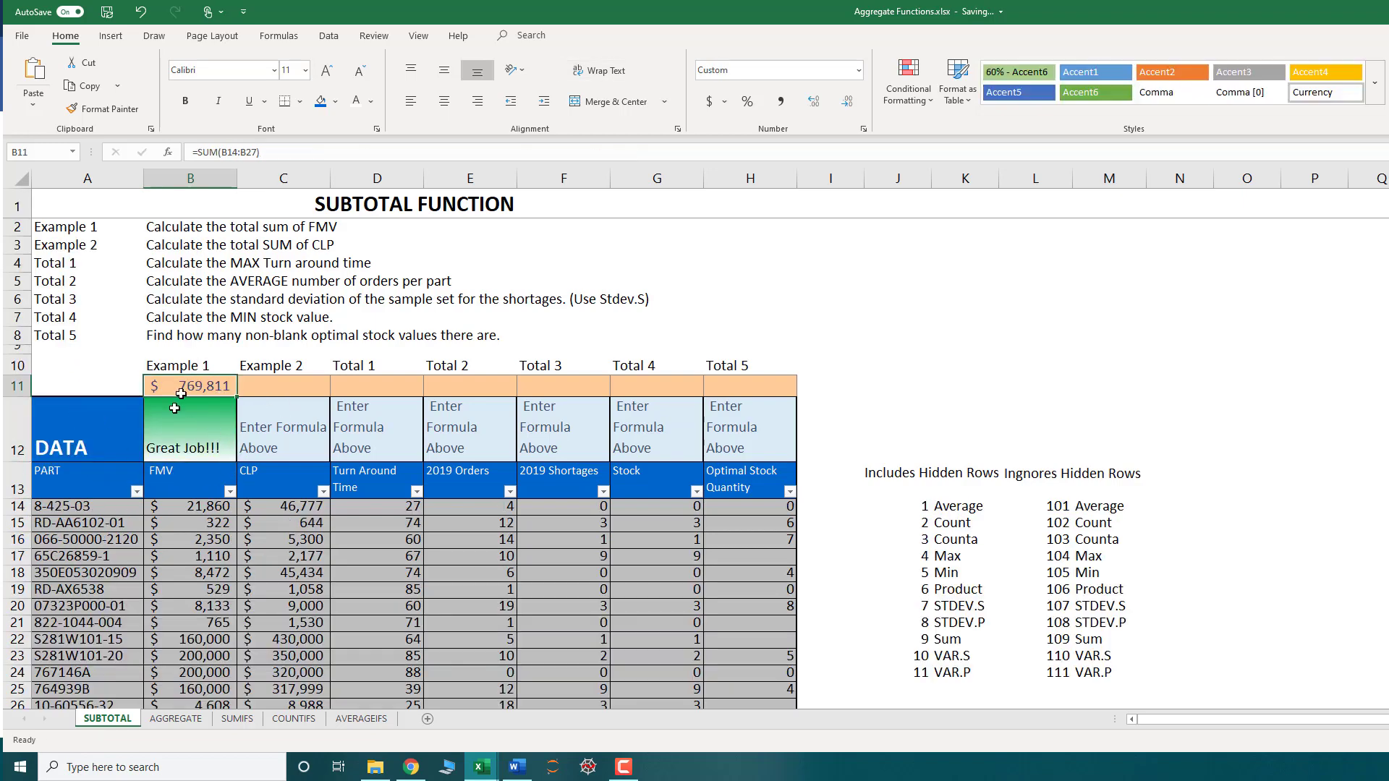
pyautogui.scroll(-1, 217, 434)
pyautogui.scroll(-2, 228, 456)
pyautogui.scroll(1, 229, 455)
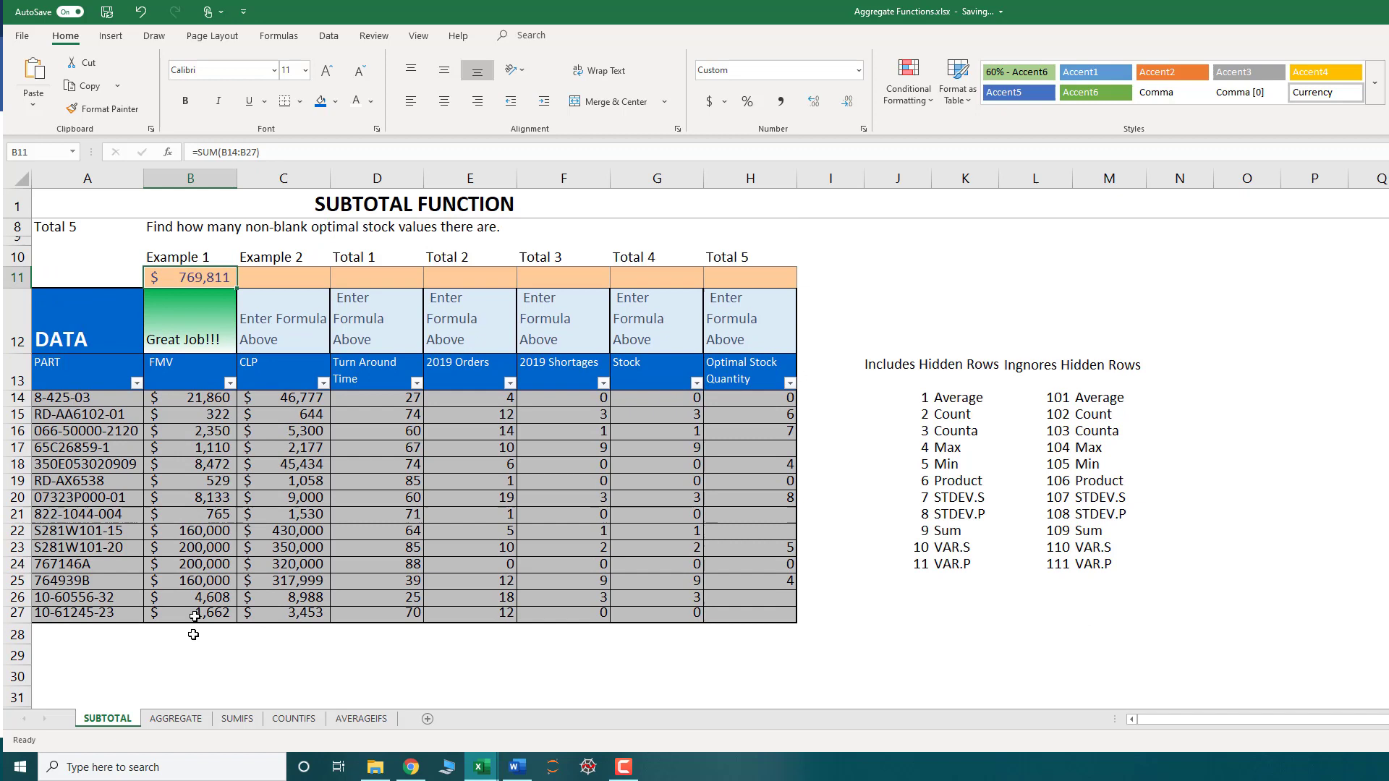
pyautogui.click(230, 635)
pyautogui.write('=SUM(')
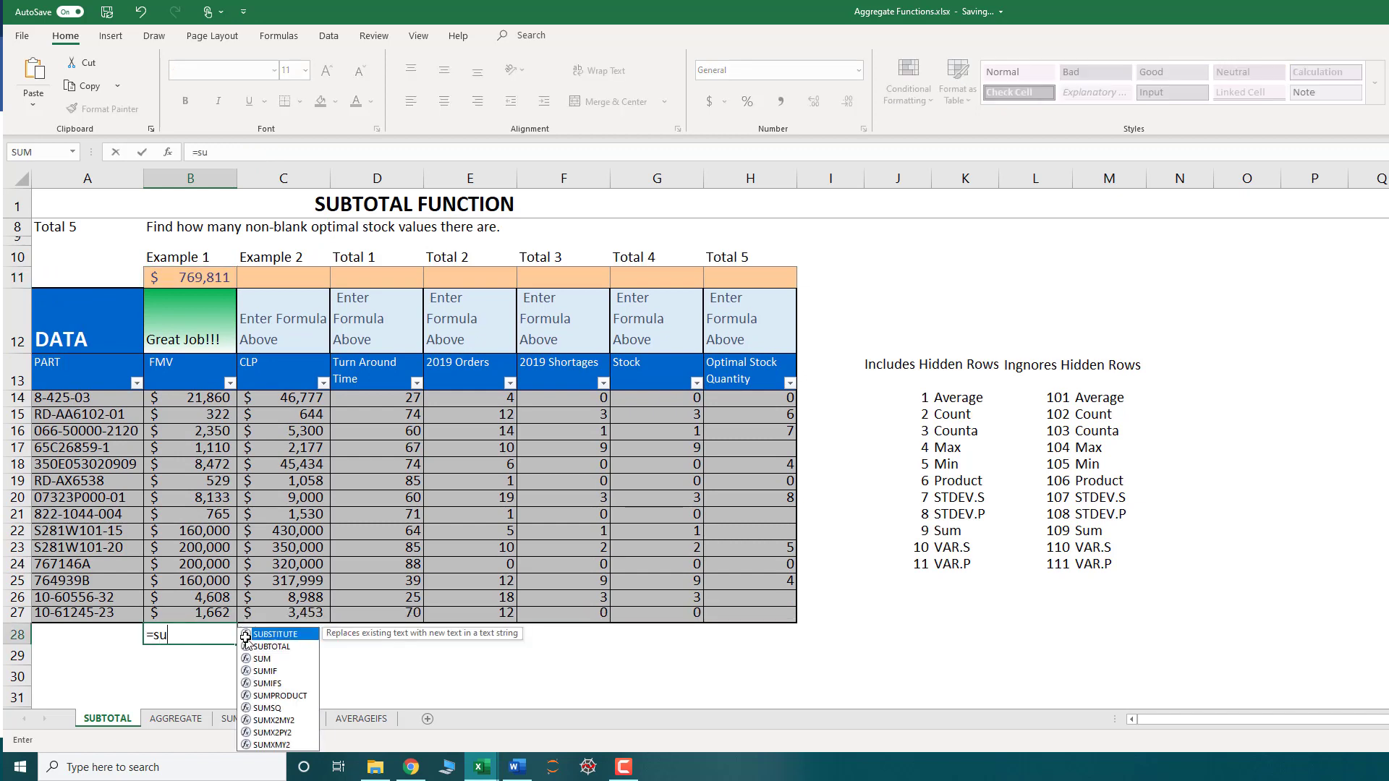
pyautogui.press('Up')
pyautogui.hotkey('ctrl', 'shift', 'Up')
pyautogui.hotkey('shift', 'Down')
pyautogui.hotkey('shift', 'Down')
pyautogui.hotkey('shift', 'Down')
pyautogui.hotkey('shift', 'Down')
pyautogui.hotkey('shift', 'Down')
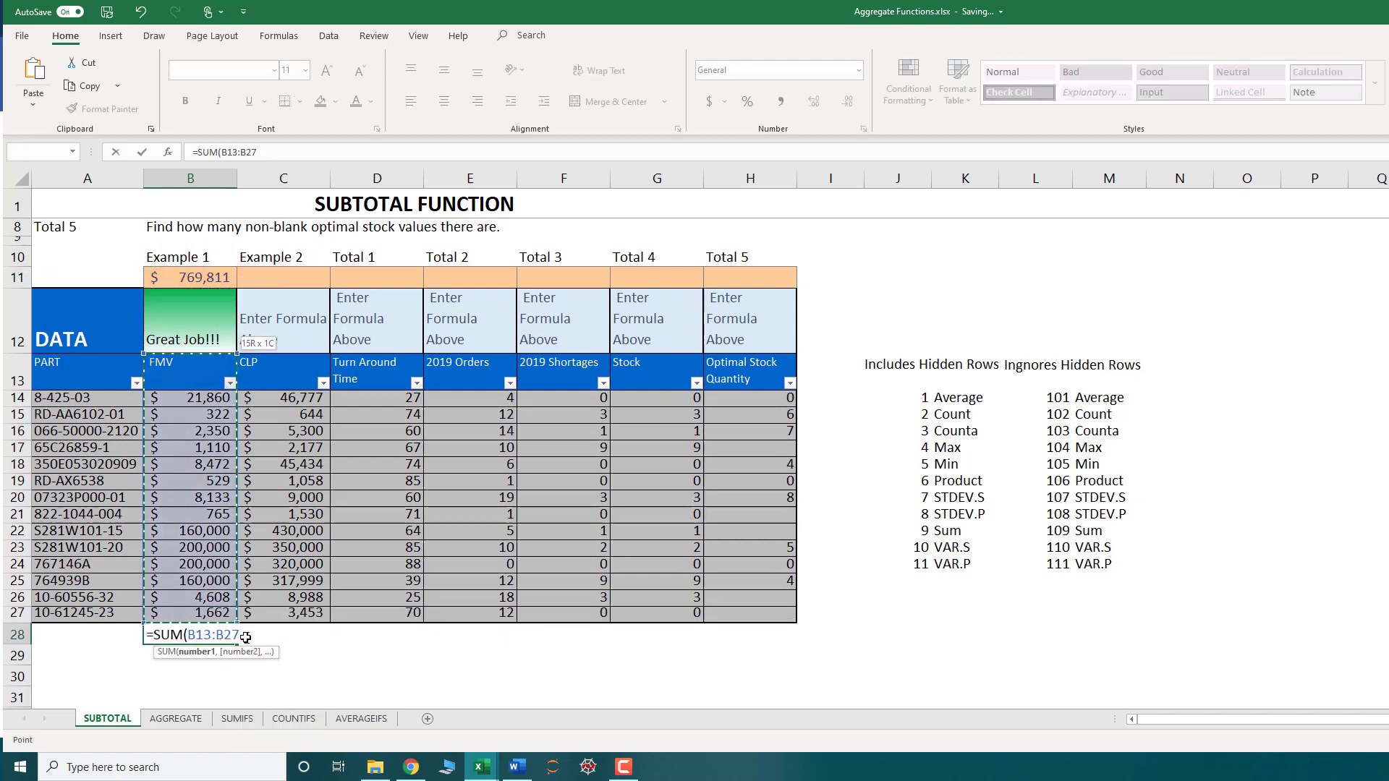
pyautogui.press('Return')
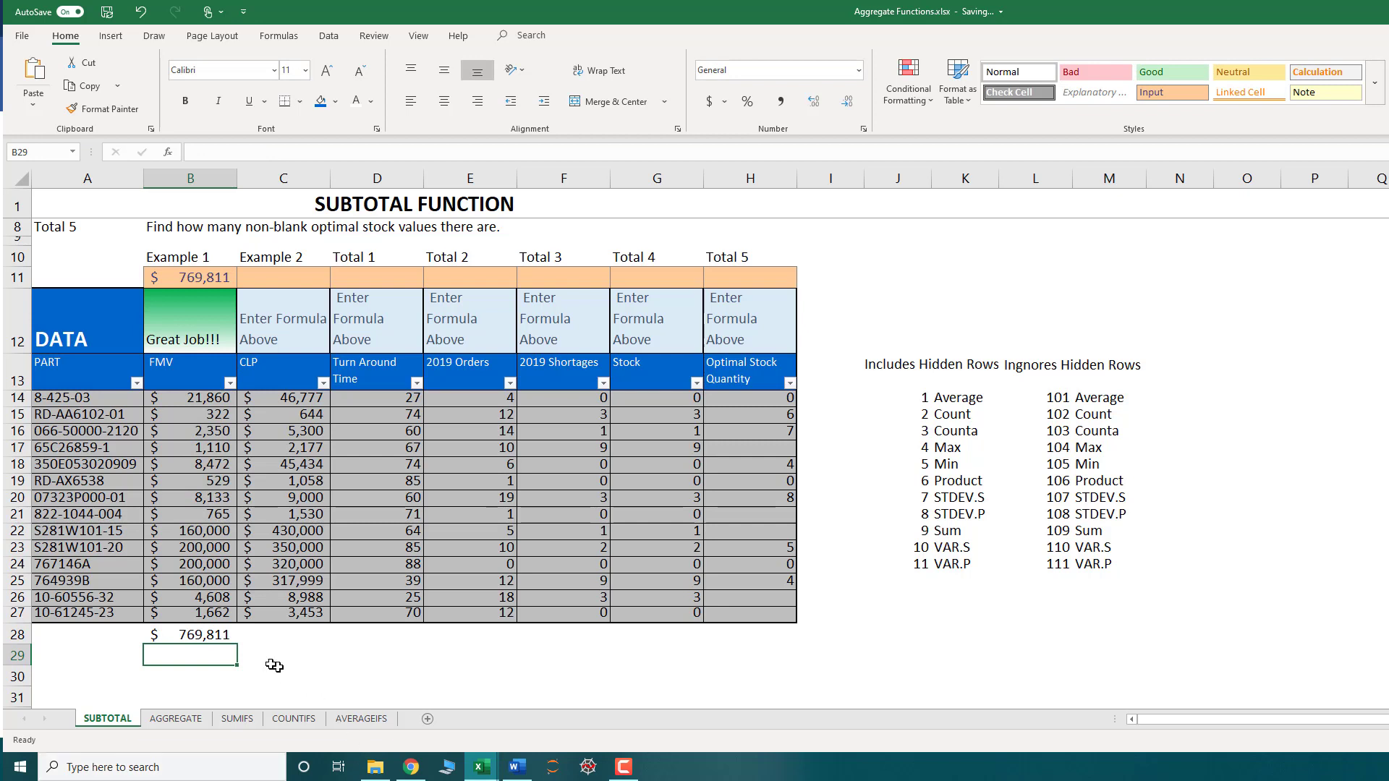
pyautogui.click(214, 630)
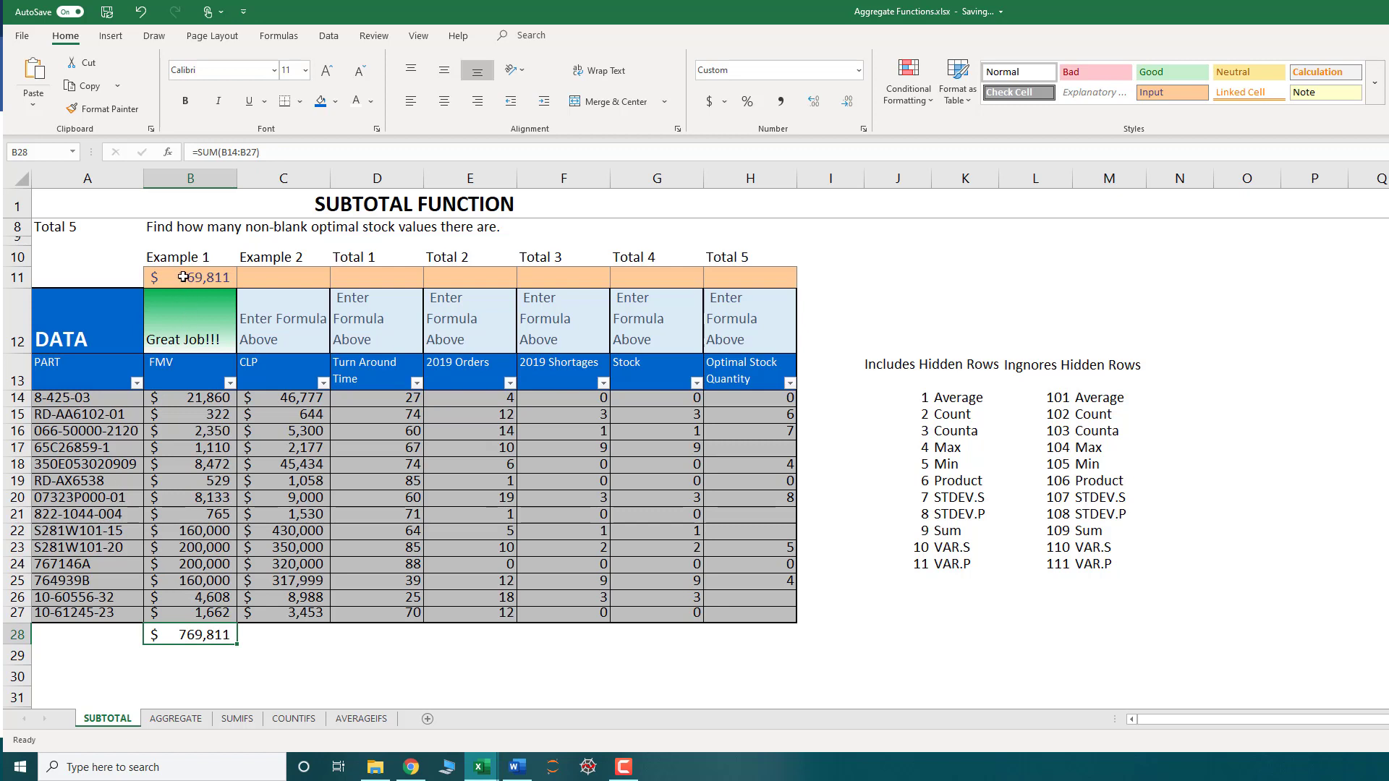
pyautogui.press('Delete')
# Delete the SUM total from B11 and start a =SUBTOTAL( formula, browsing its function_num options
pyautogui.click(230, 278)
pyautogui.press('Delete')
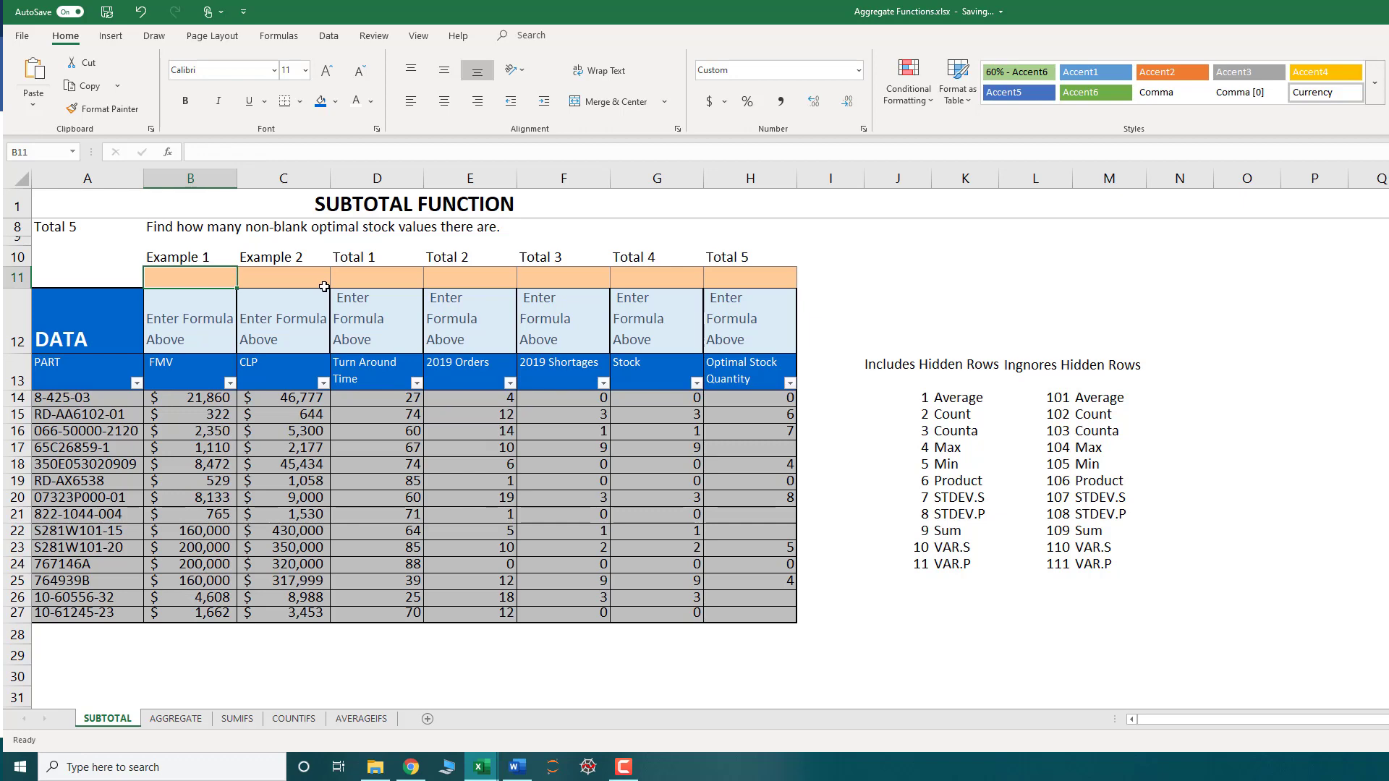
pyautogui.write('=')
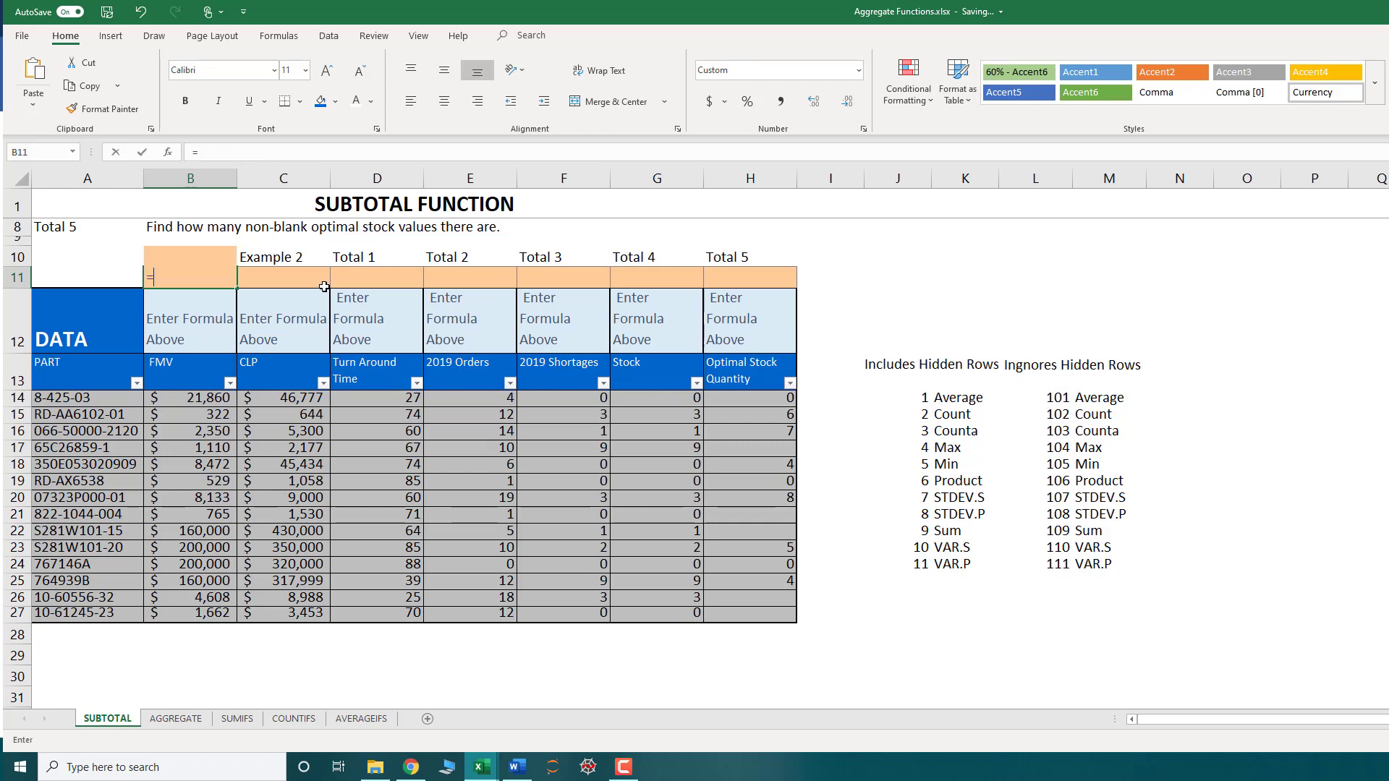
pyautogui.write('subt')
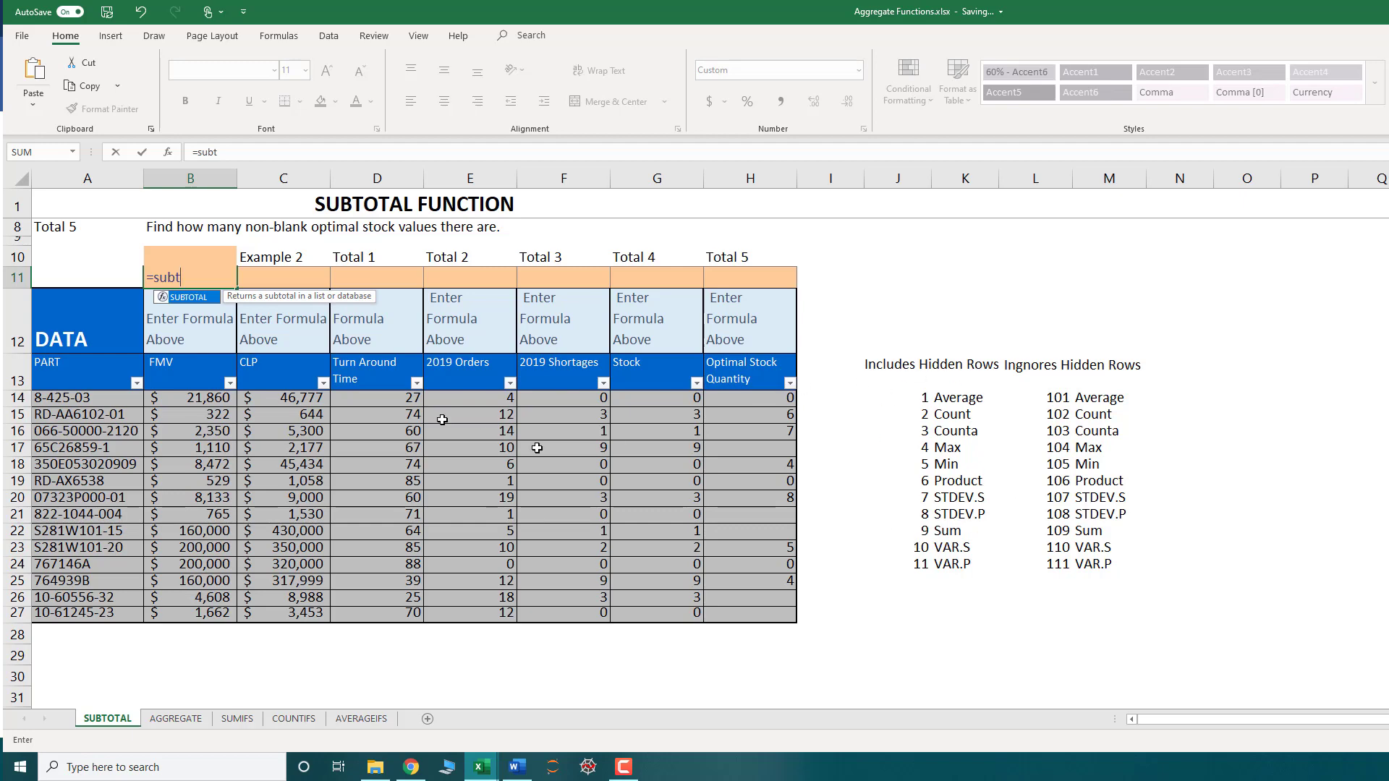
pyautogui.press('Tab')
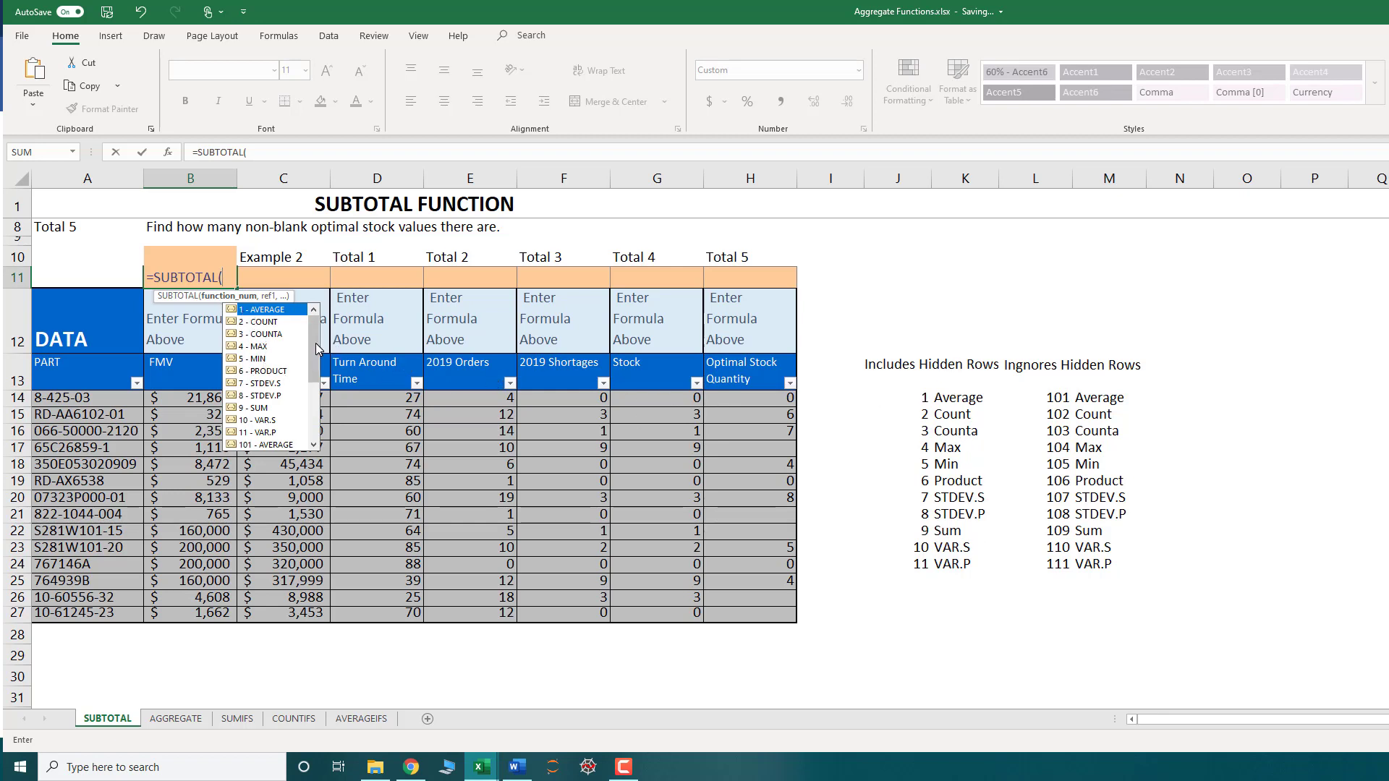
pyautogui.moveTo(313, 348); pyautogui.dragTo(313, 403)
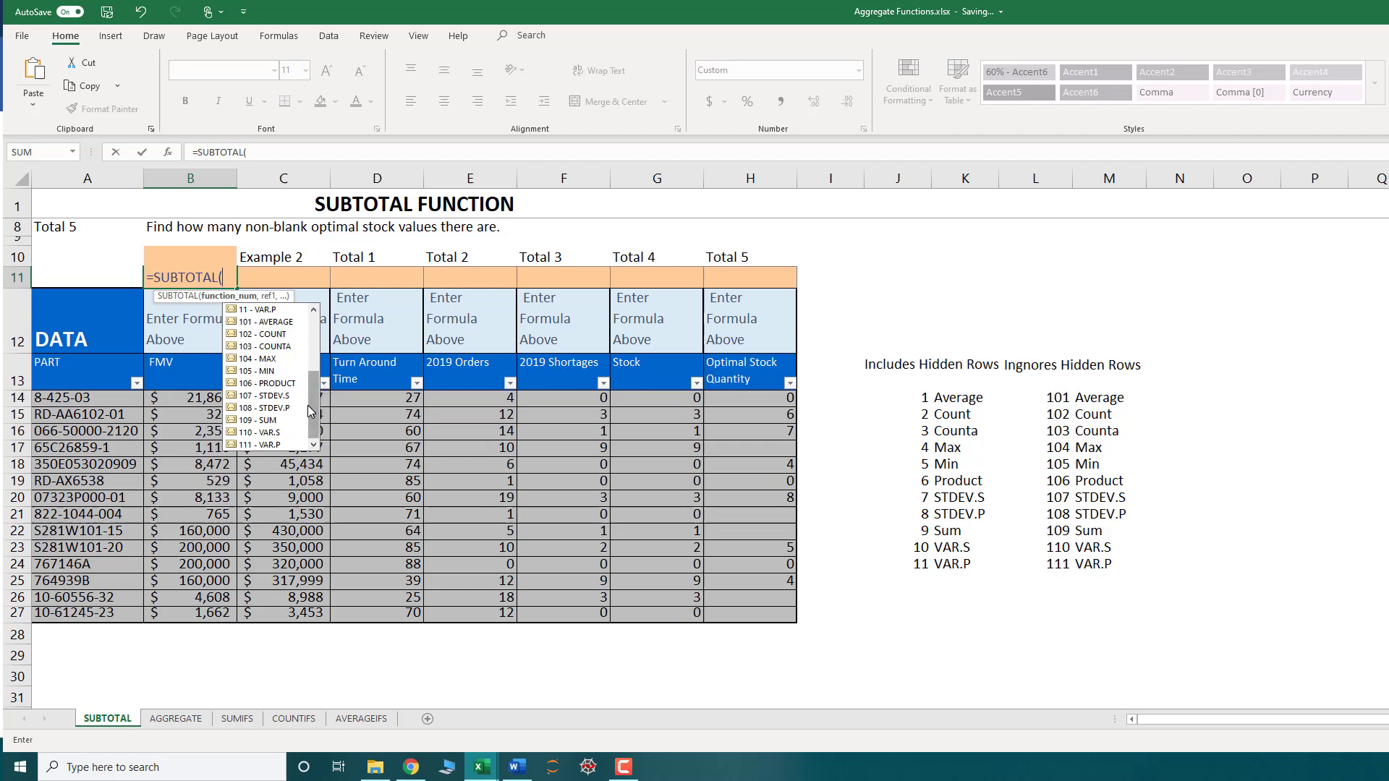
pyautogui.moveTo(314, 410); pyautogui.dragTo(315, 341)
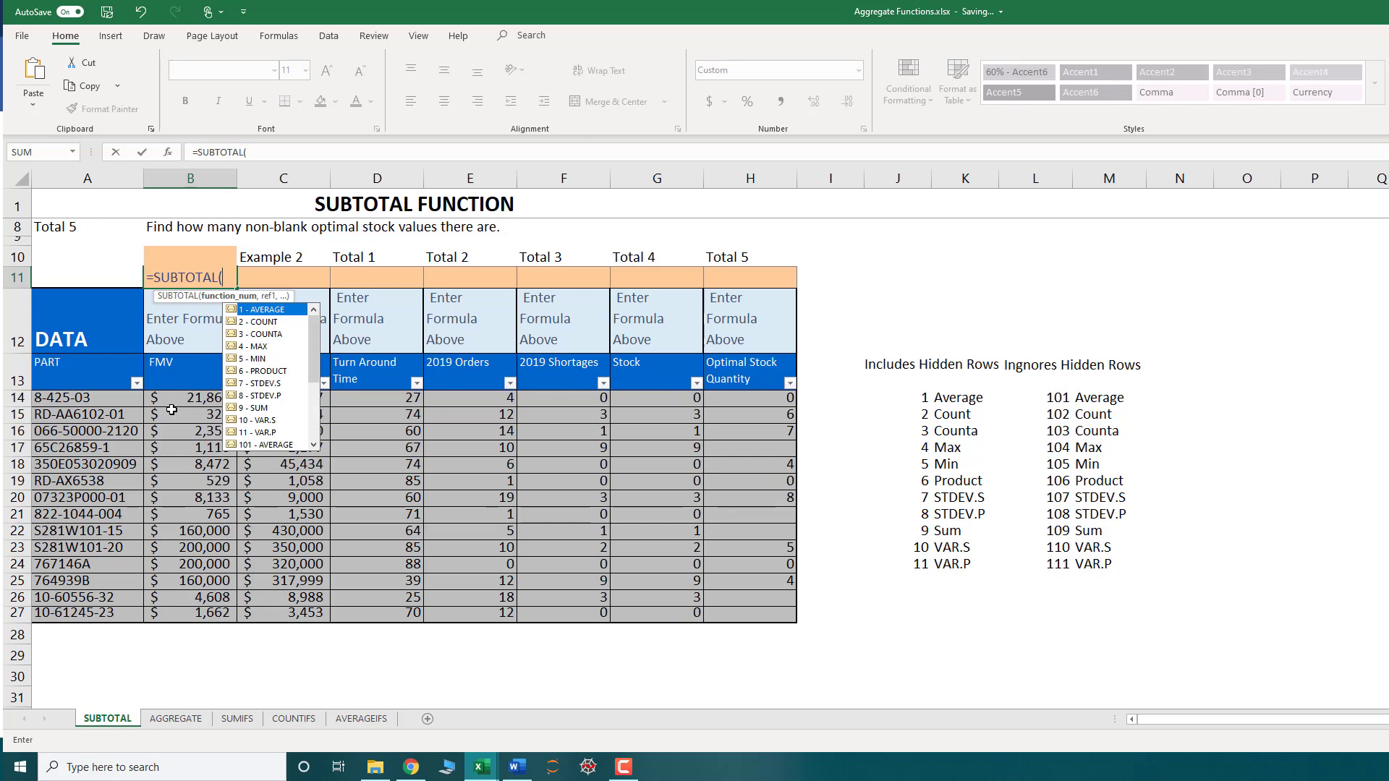
pyautogui.press('Escape')
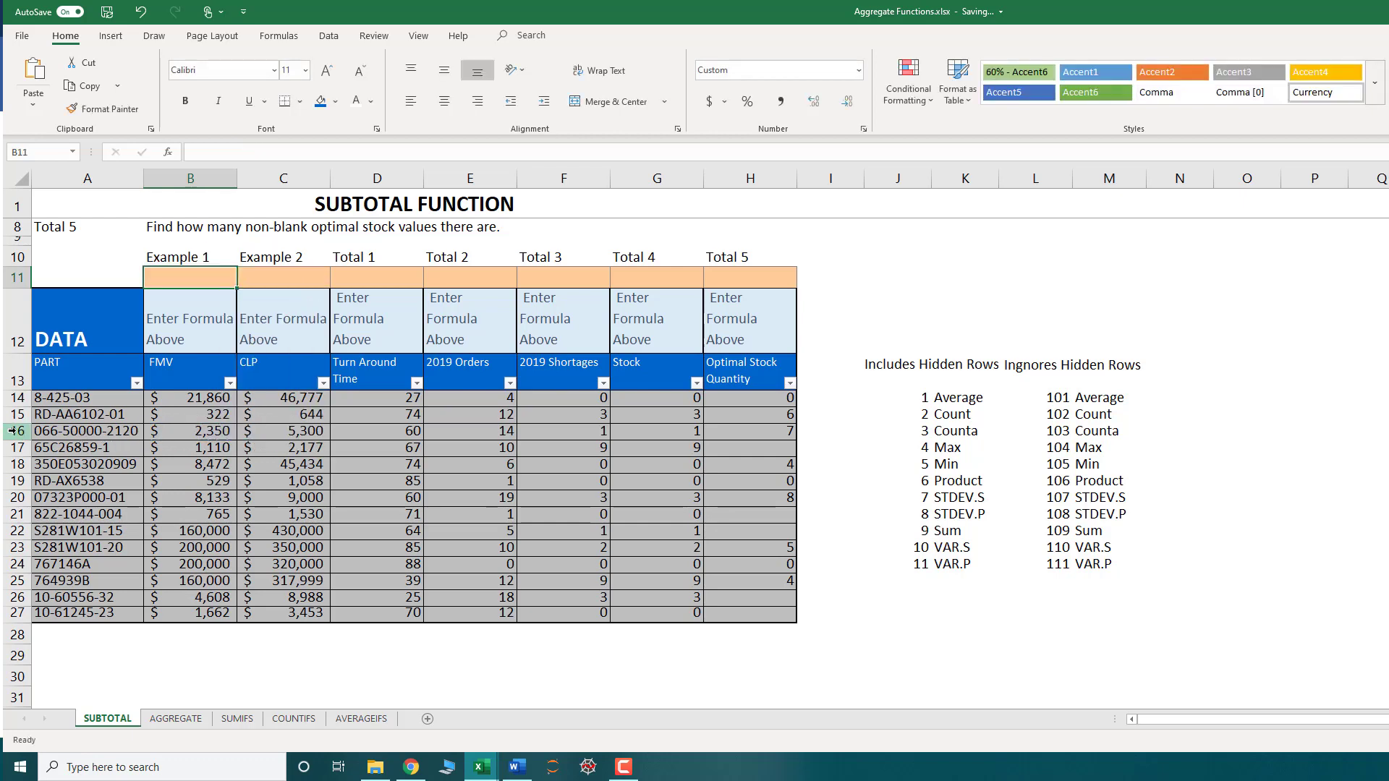
pyautogui.rightClick(14, 431)
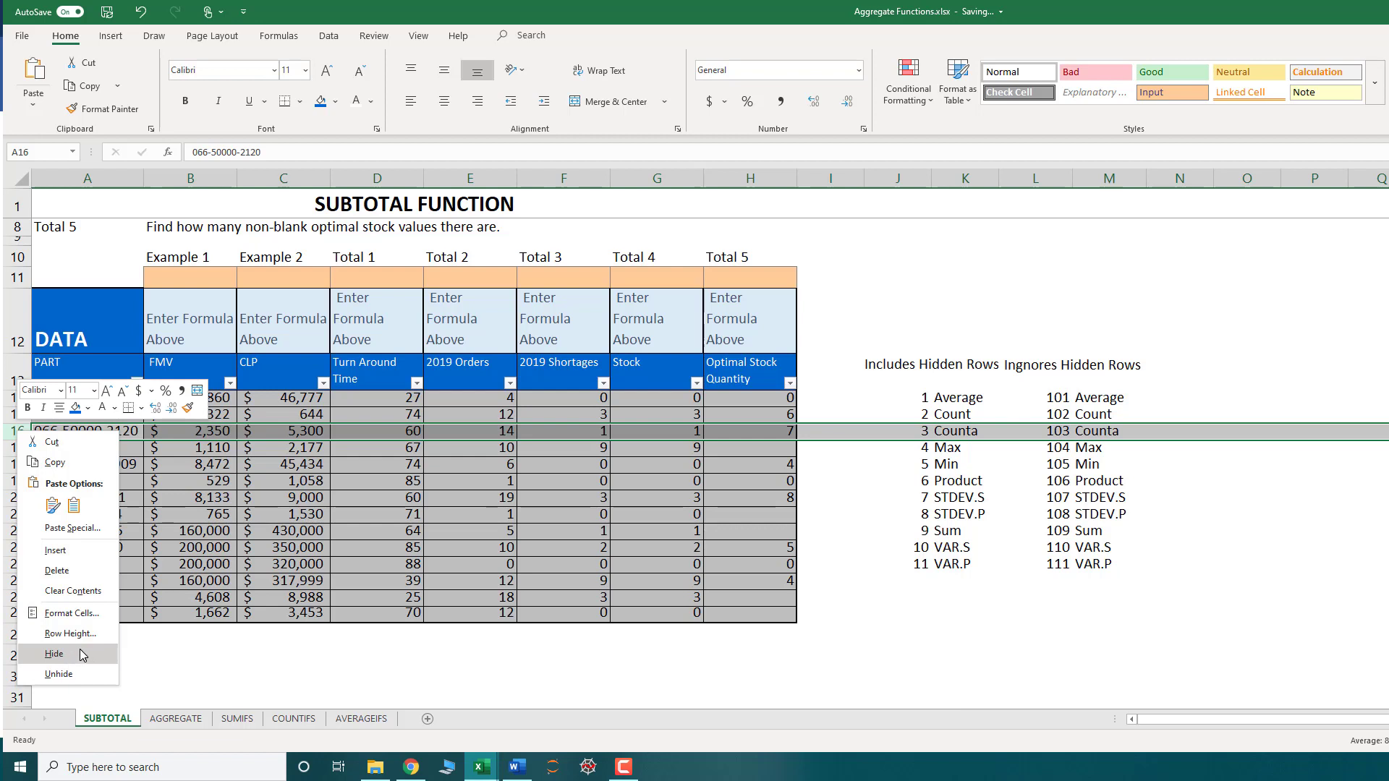
pyautogui.click(288, 467)
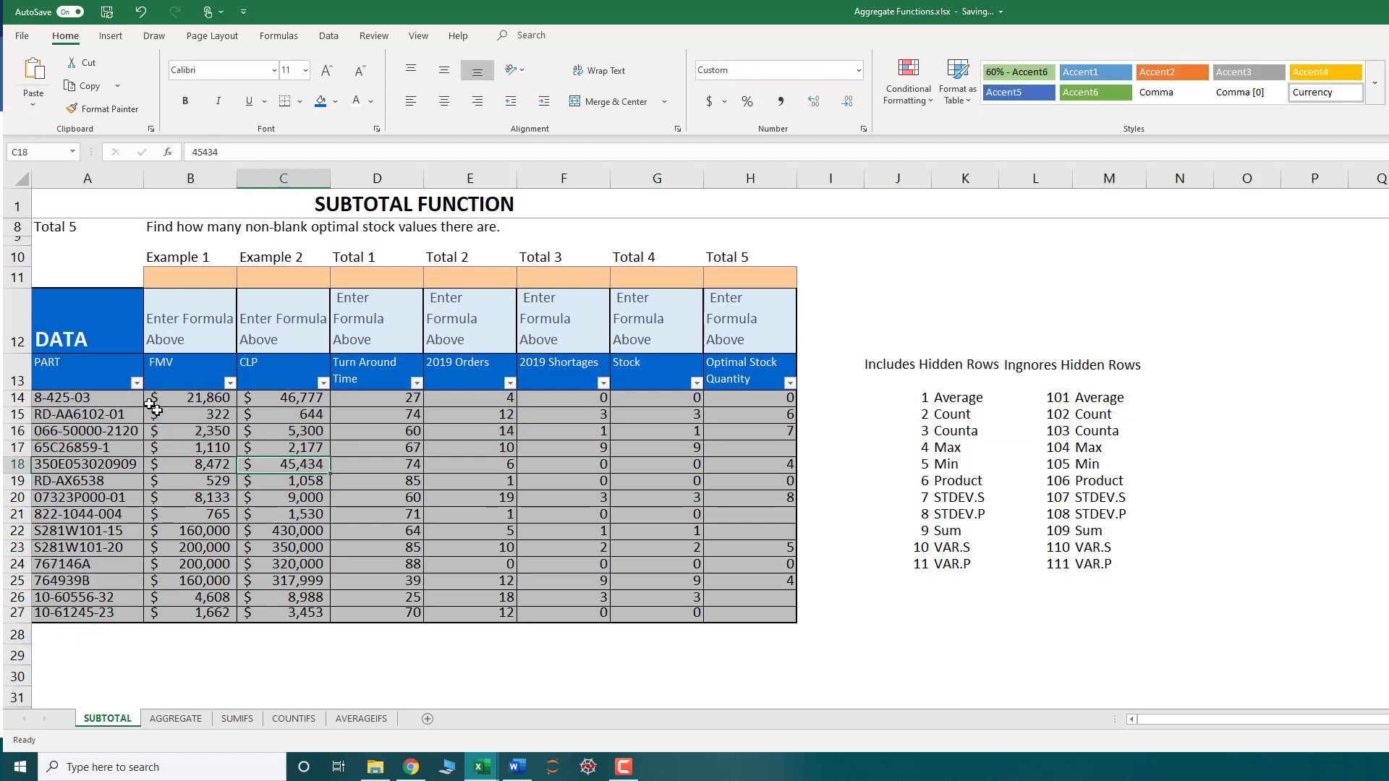
pyautogui.click(138, 385)
pyautogui.click(72, 534)
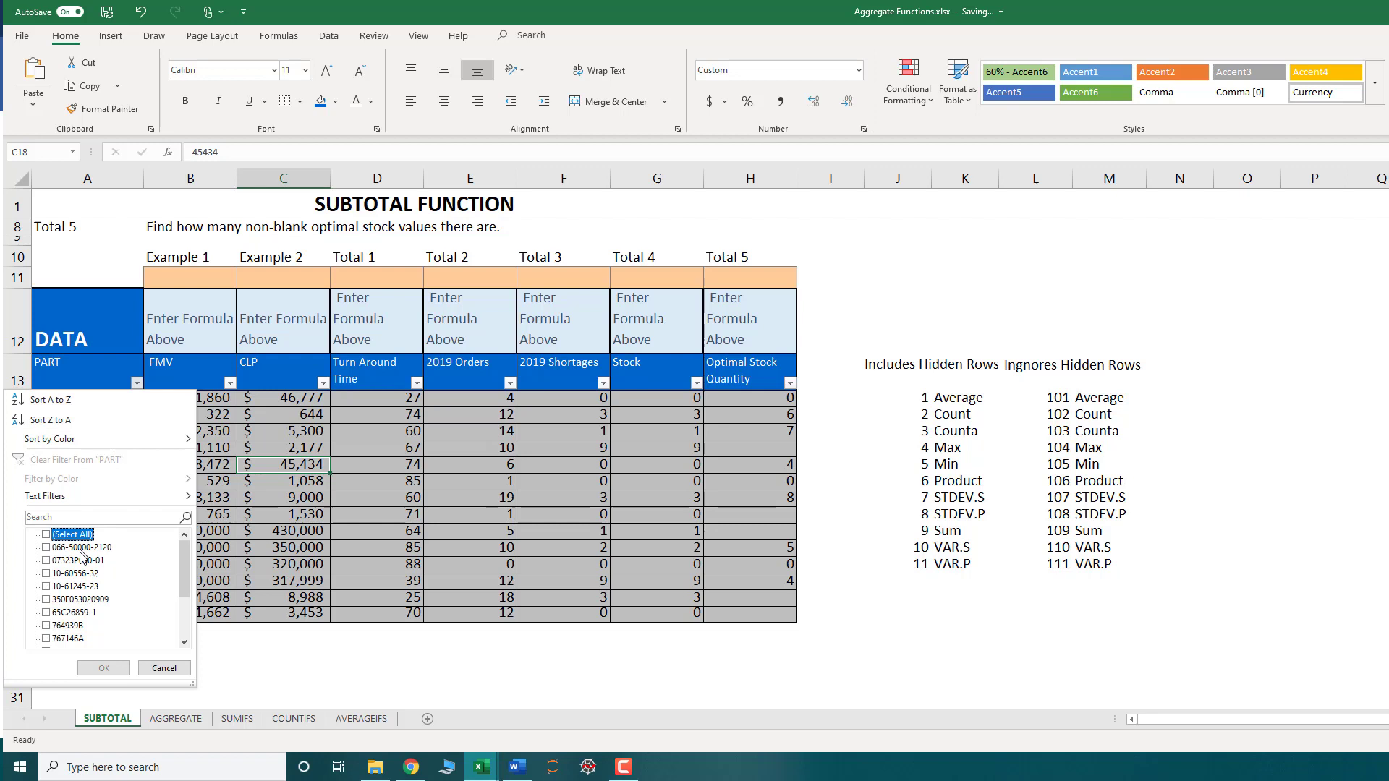
pyautogui.click(87, 560)
pyautogui.click(79, 547)
pyautogui.click(103, 668)
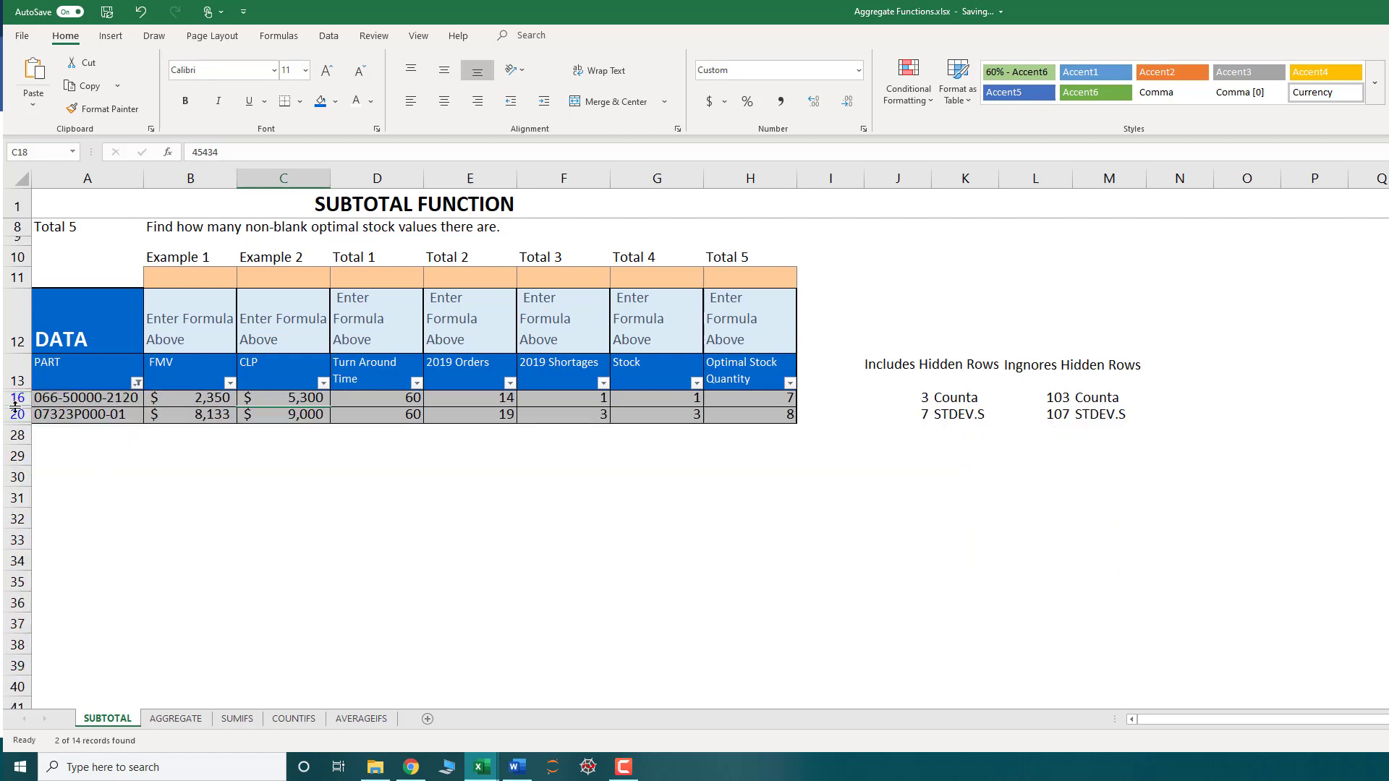
pyautogui.click(20, 401)
pyautogui.click(137, 383)
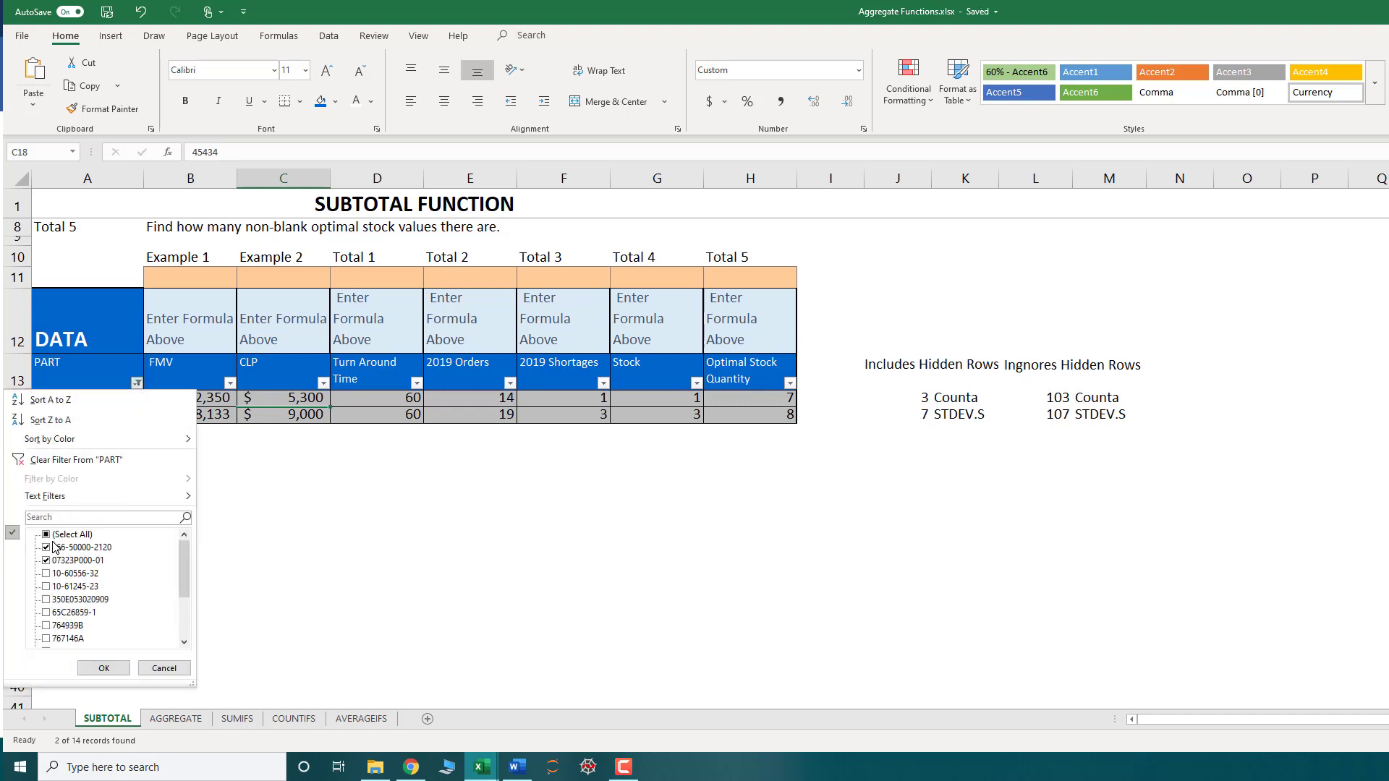
pyautogui.click(46, 533)
pyautogui.click(104, 667)
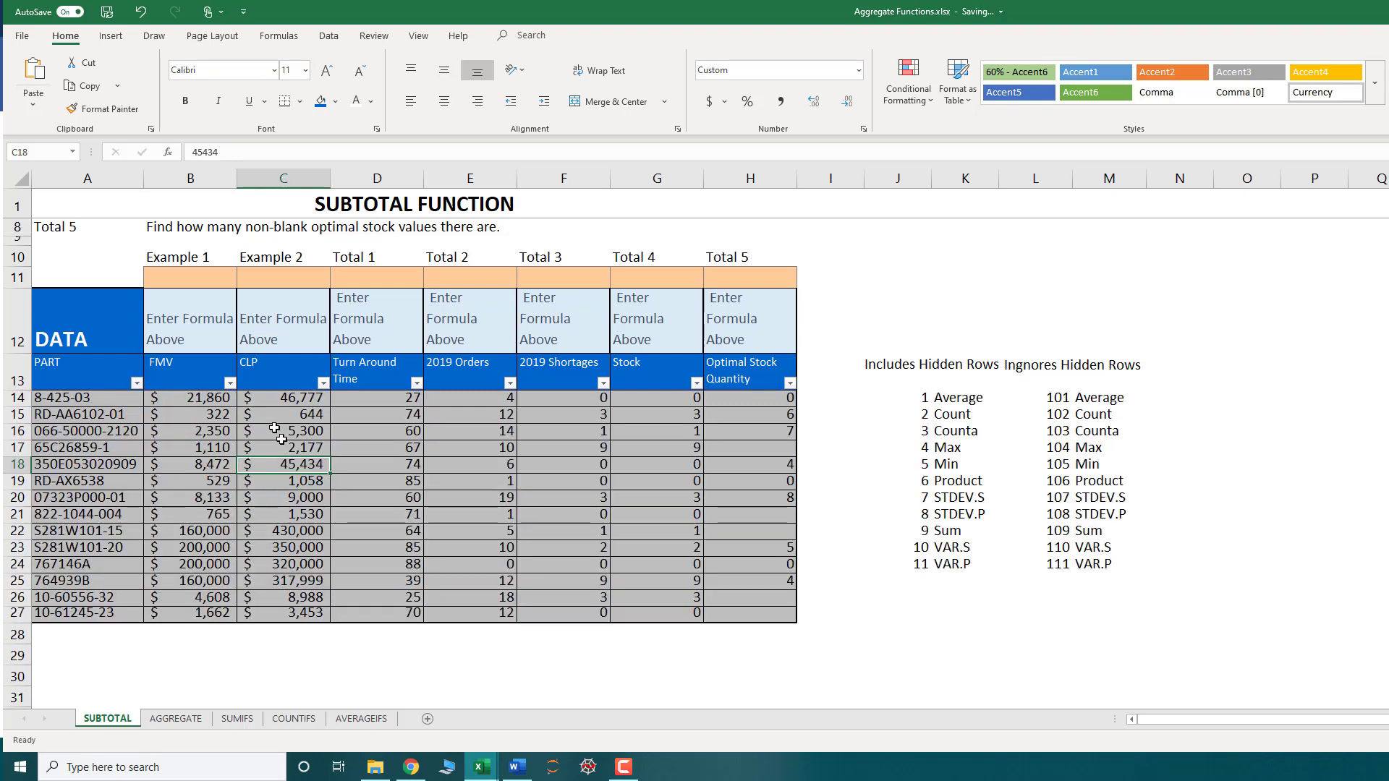
pyautogui.scroll(2, 205, 376)
# Enter =SUBTOTAL(9,B14:B27) in B11 so the FMV total shows $769,811
pyautogui.click(204, 391)
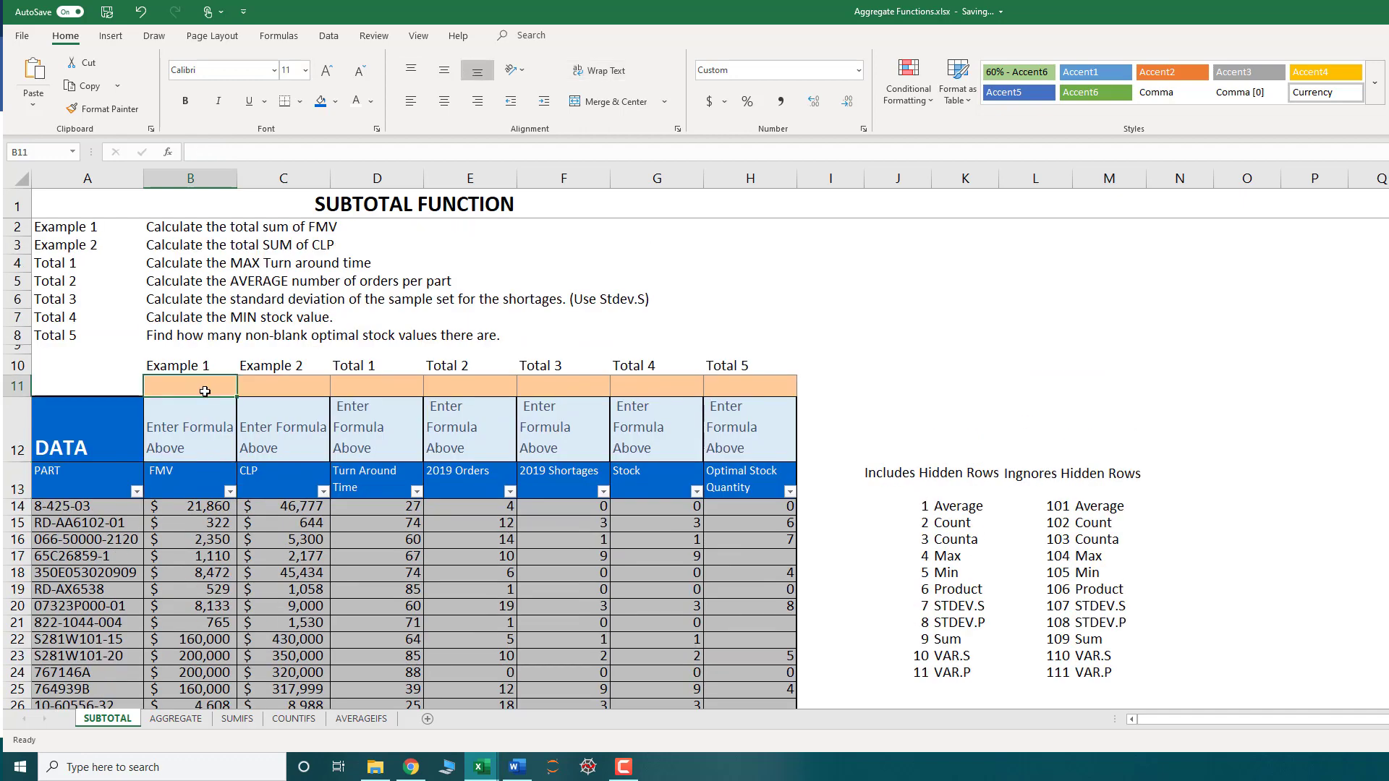
pyautogui.write('=subt')
pyautogui.press('Tab')
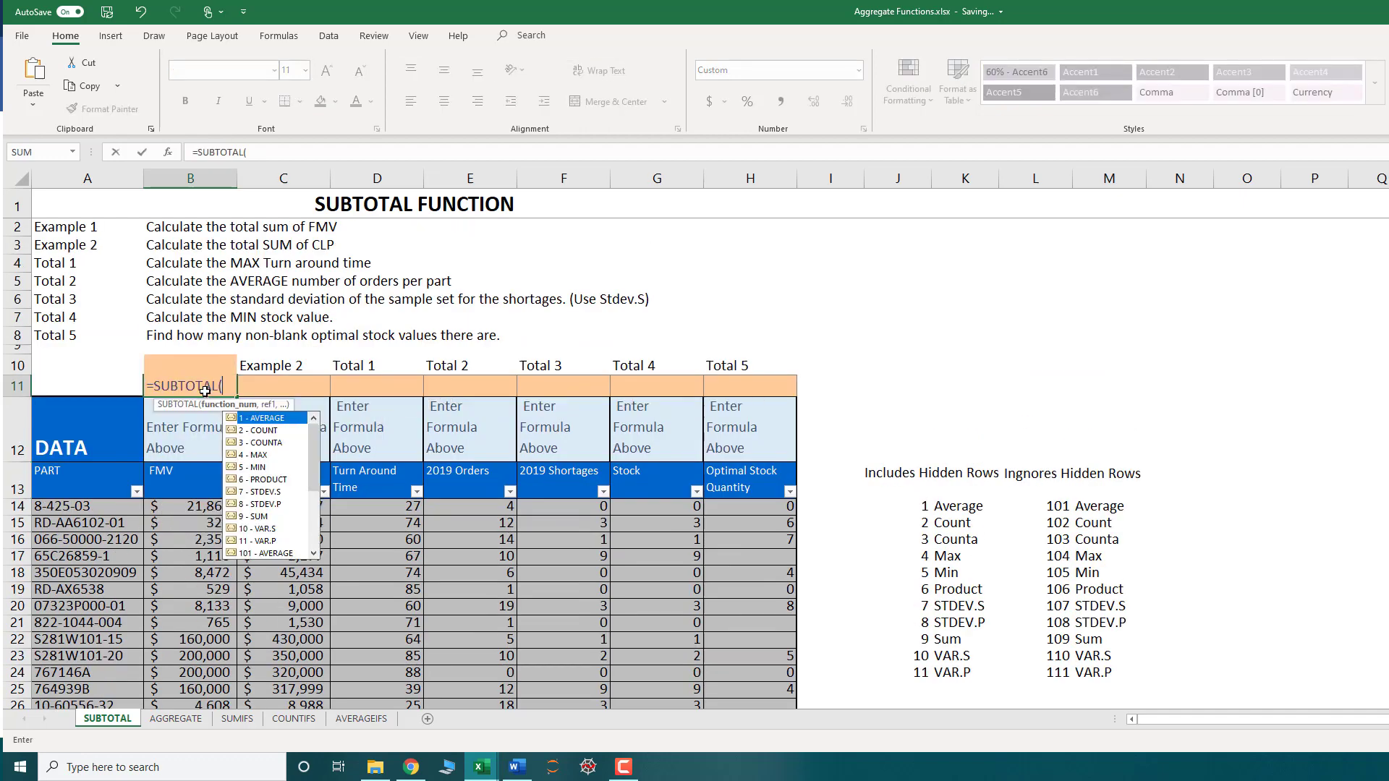
pyautogui.moveTo(313, 467)
pyautogui.mouseDown()
pyautogui.moveTo(312, 514)
pyautogui.moveTo(306, 441)
pyautogui.mouseUp()
pyautogui.write(',')
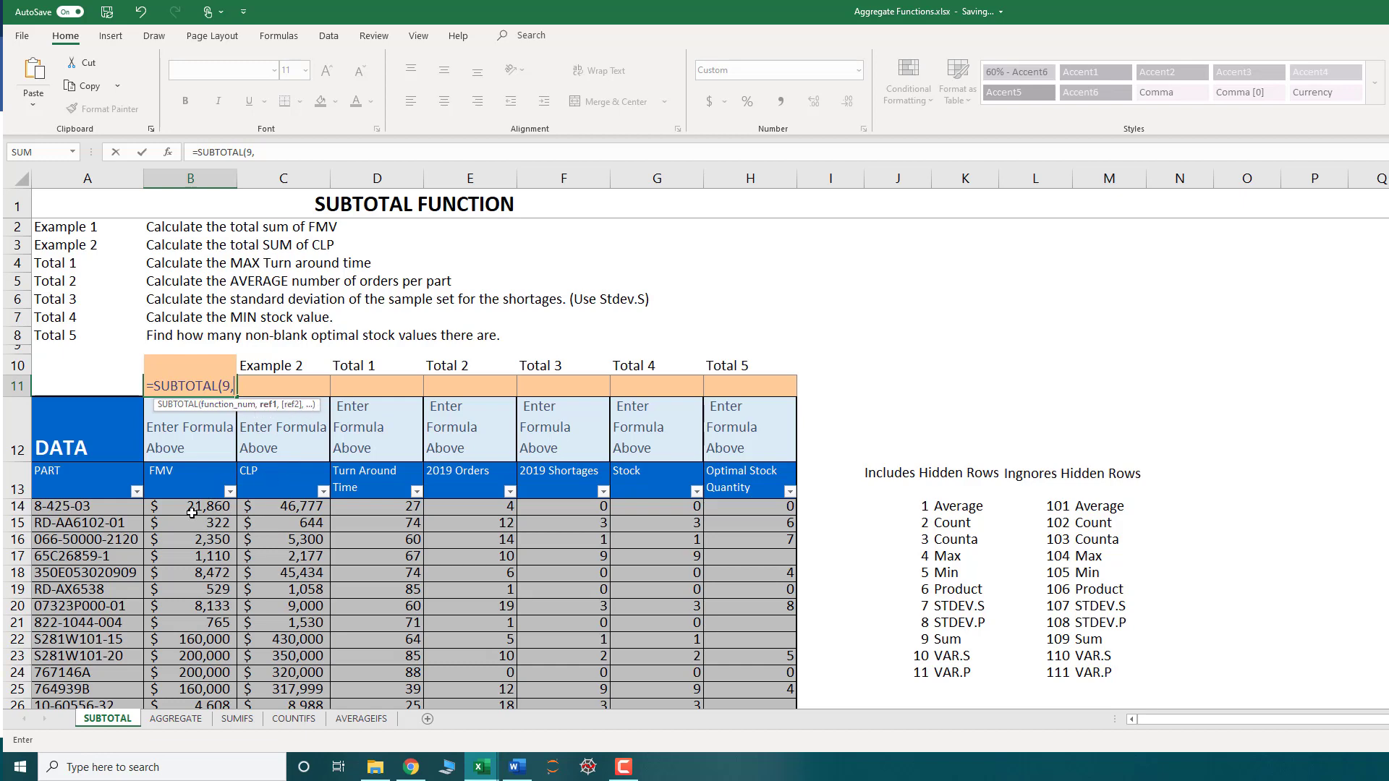
pyautogui.moveTo(192, 510); pyautogui.dragTo(224, 669)
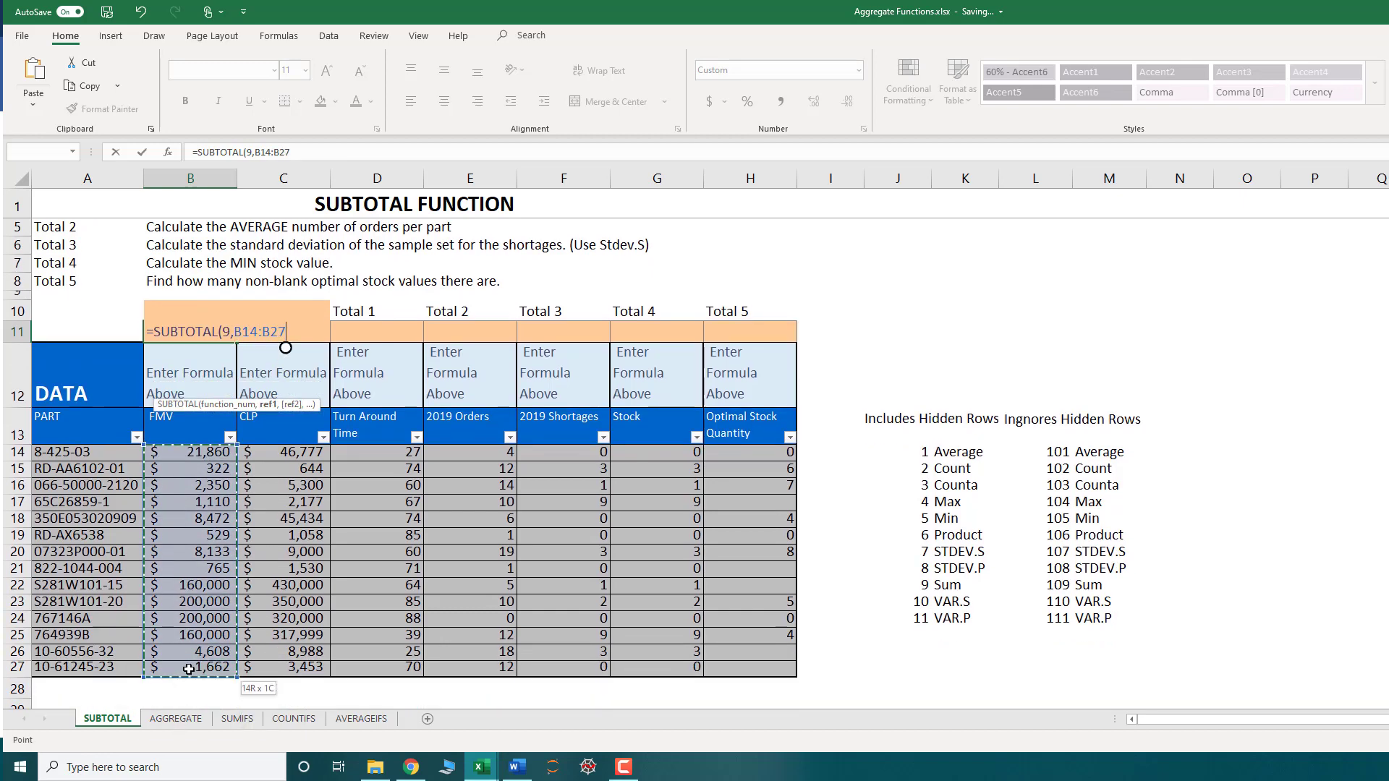
pyautogui.write(')')
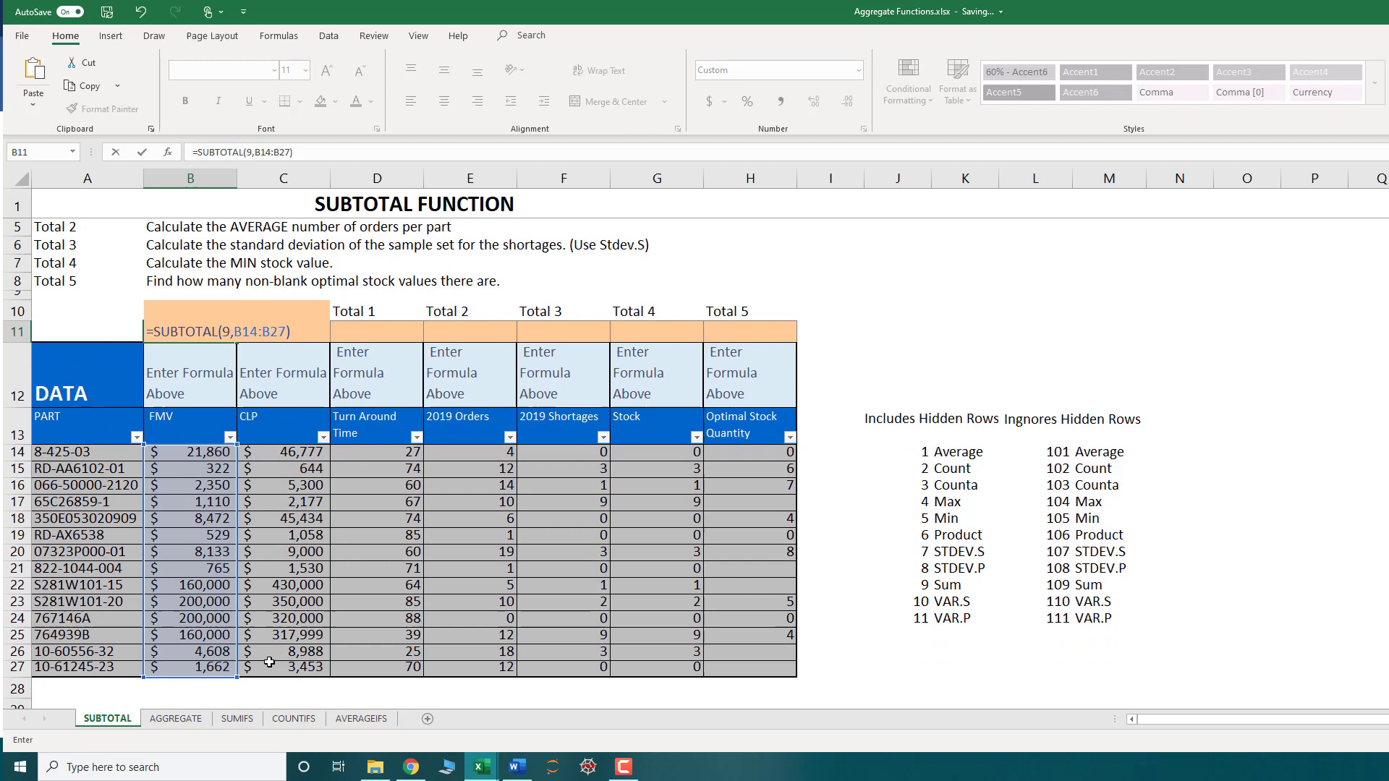
pyautogui.press('Return')
pyautogui.scroll(1, 223, 571)
pyautogui.click(197, 387)
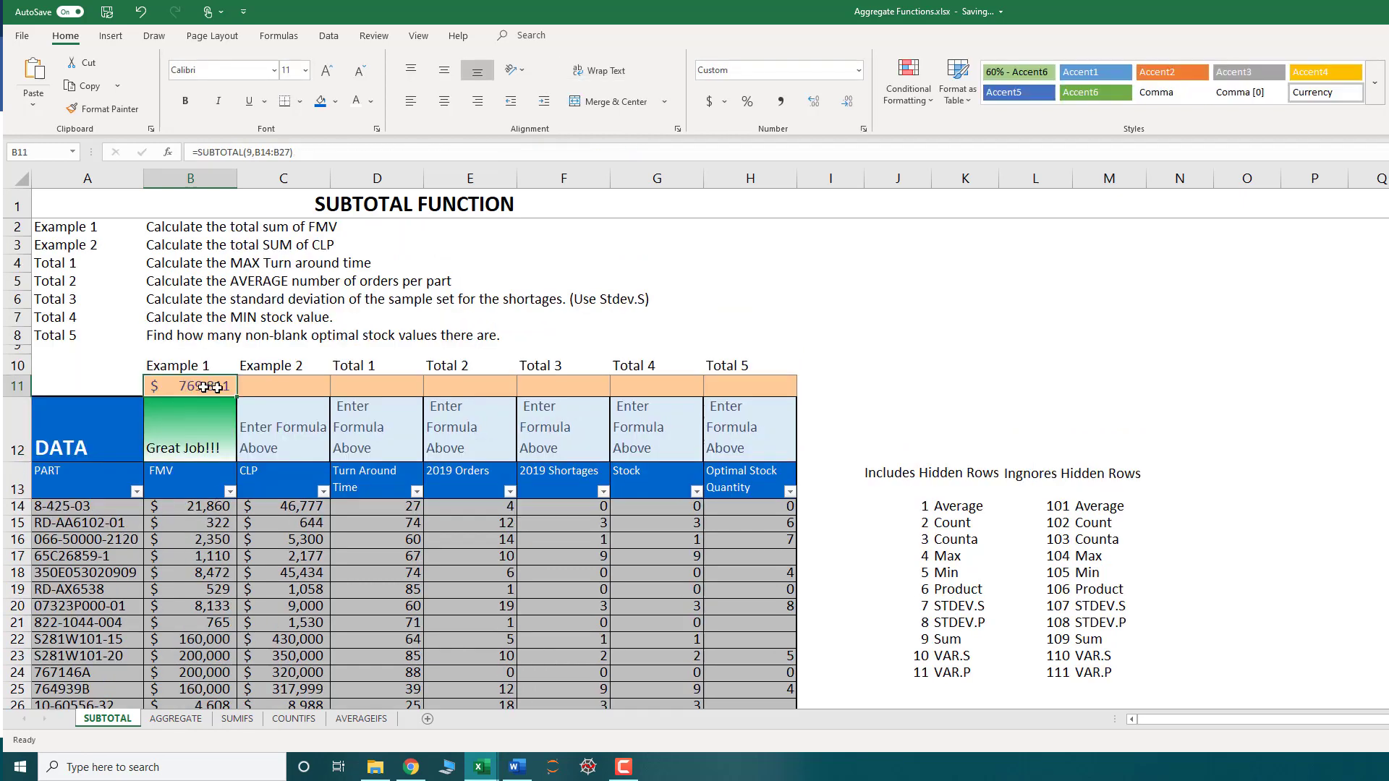
pyautogui.click(136, 491)
pyautogui.click(73, 331)
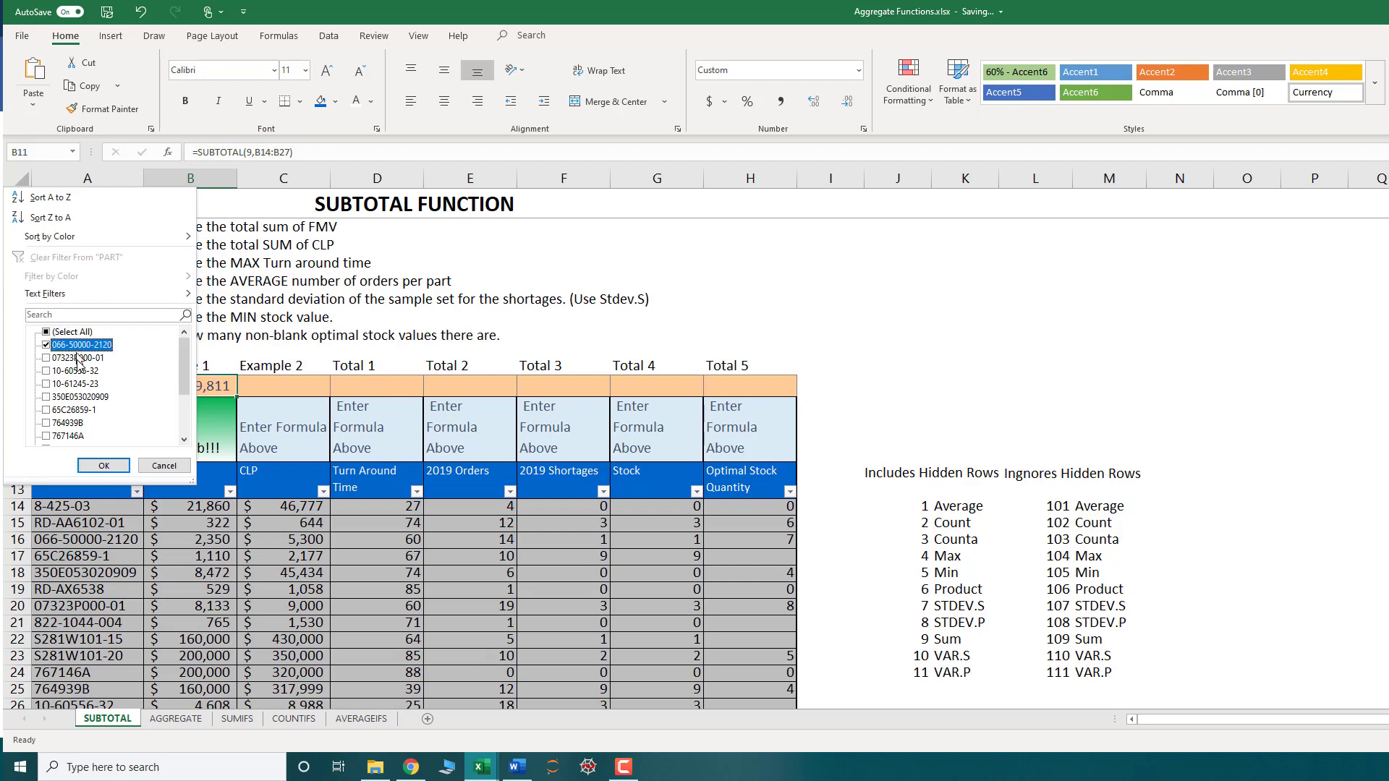
pyautogui.click(80, 344)
pyautogui.click(78, 358)
pyautogui.click(76, 370)
pyautogui.click(88, 473)
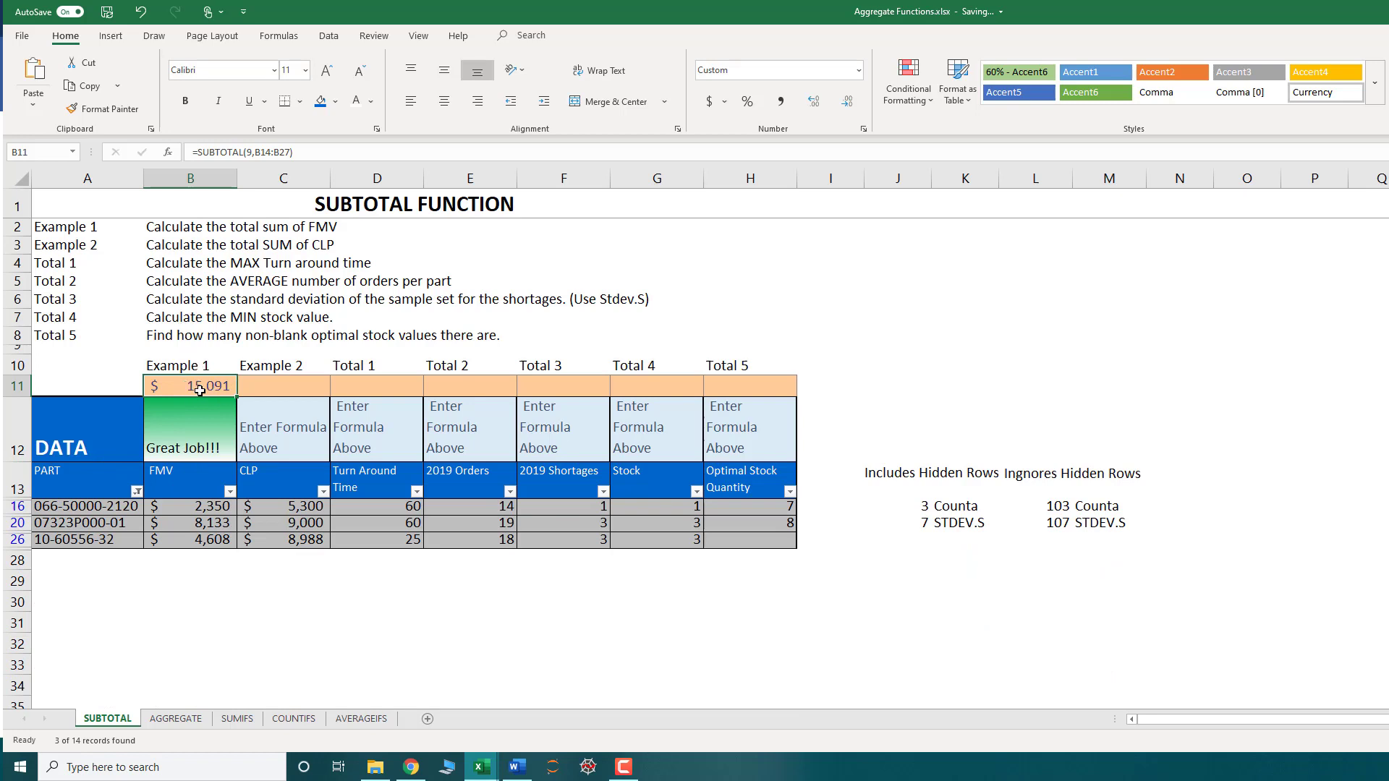
pyautogui.moveTo(196, 511); pyautogui.dragTo(193, 541)
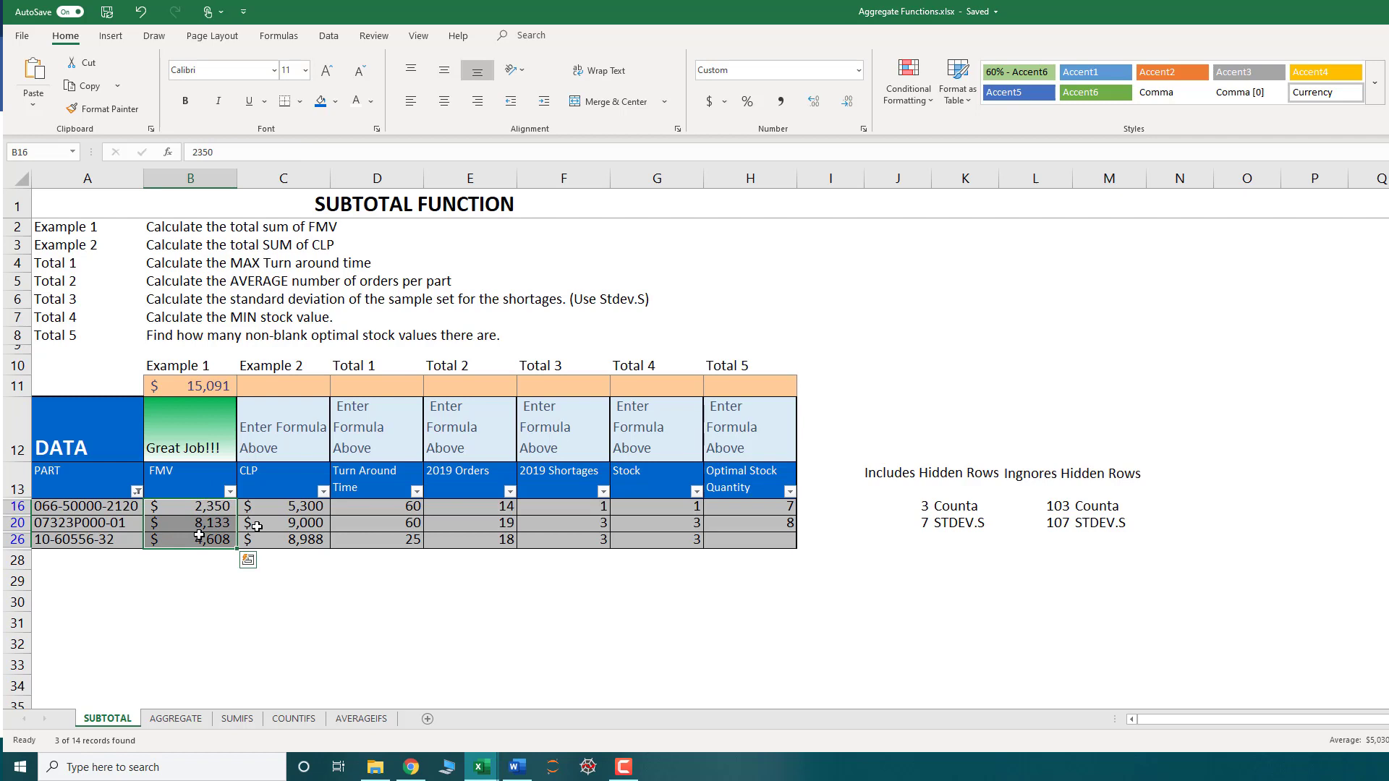
pyautogui.click(207, 439)
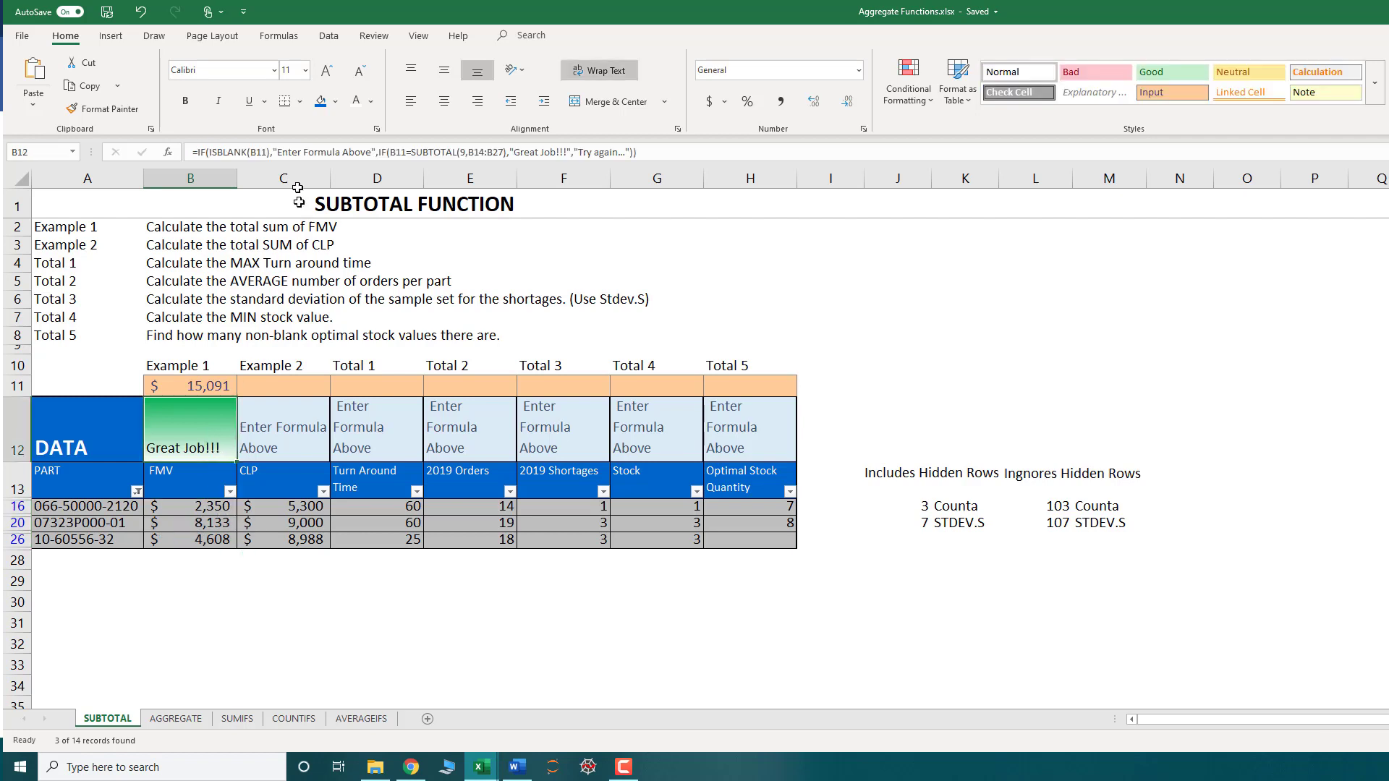
# Clear the PART filter so all parts show and B11 returns to $769,811
pyautogui.click(331, 40)
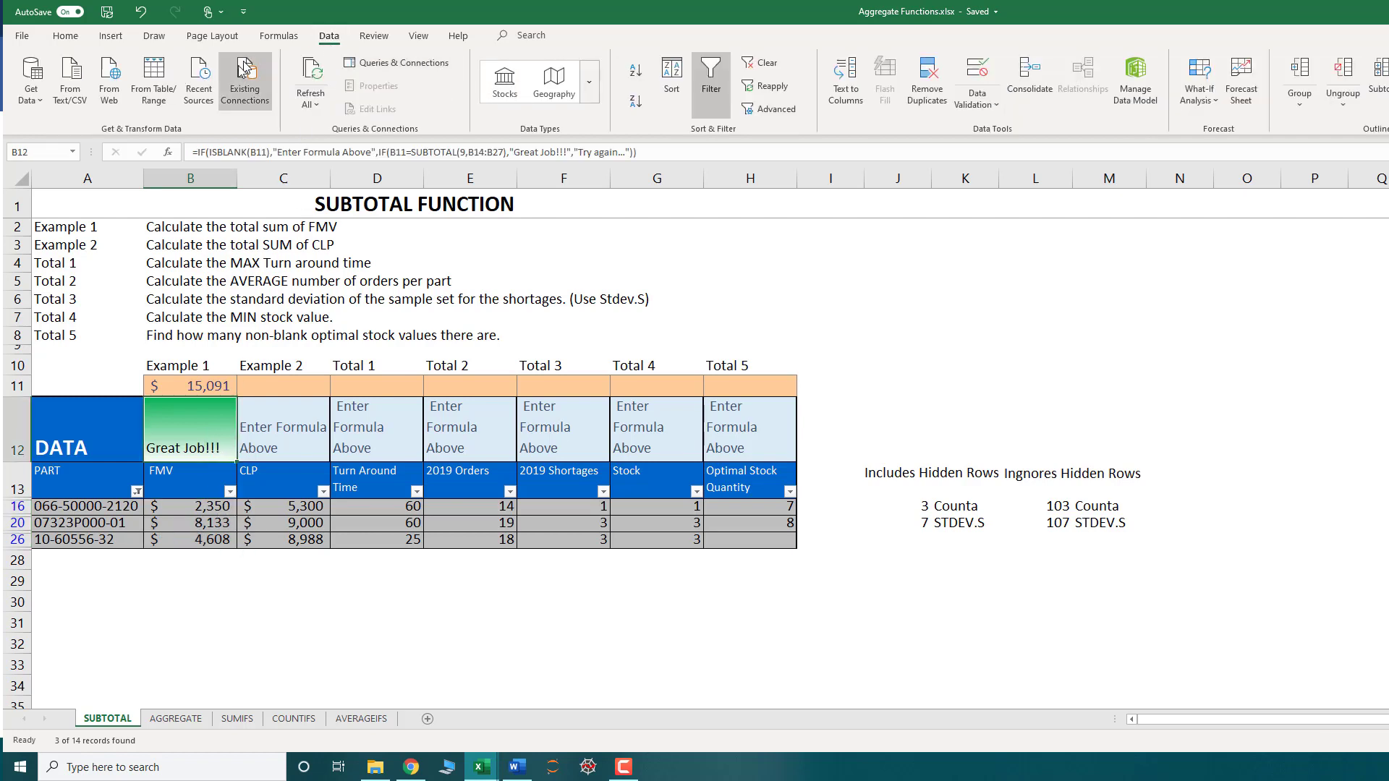
pyautogui.click(68, 38)
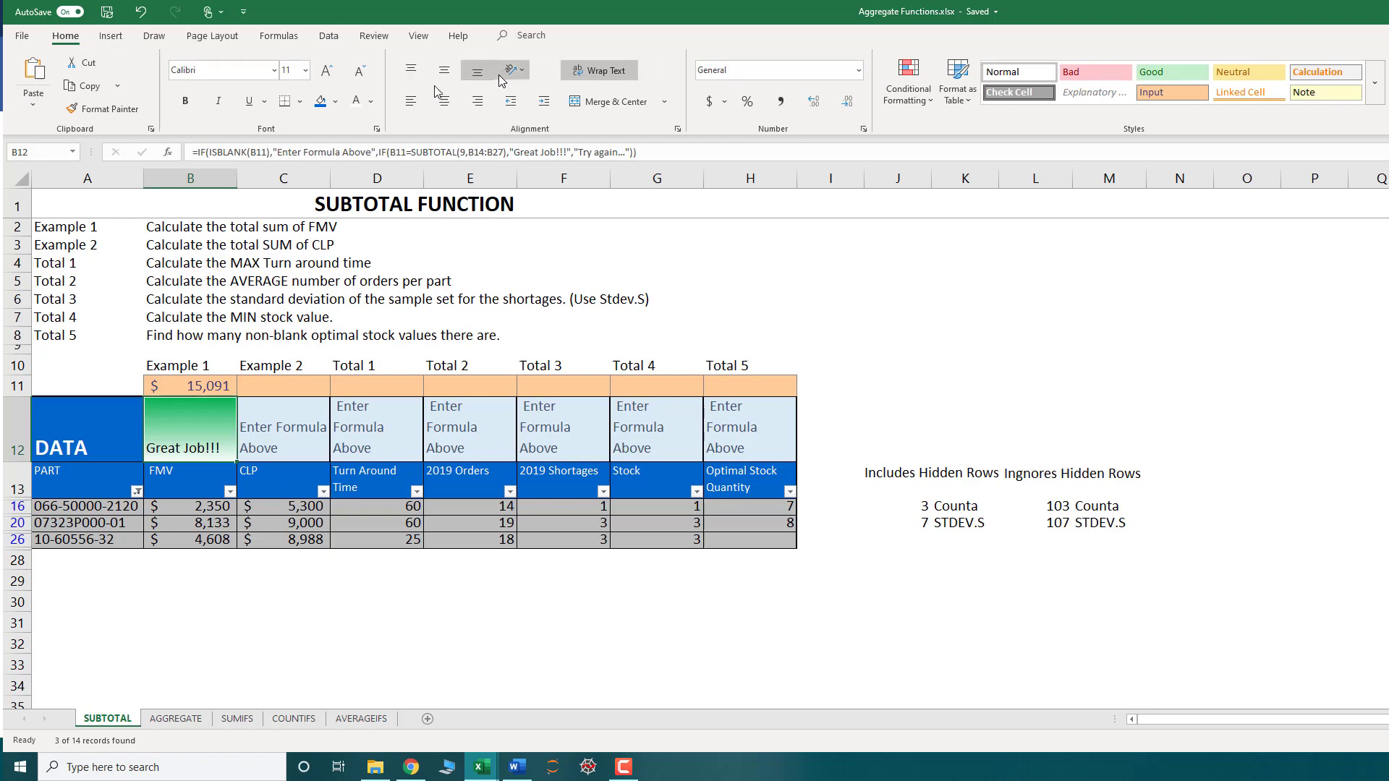
pyautogui.click(137, 491)
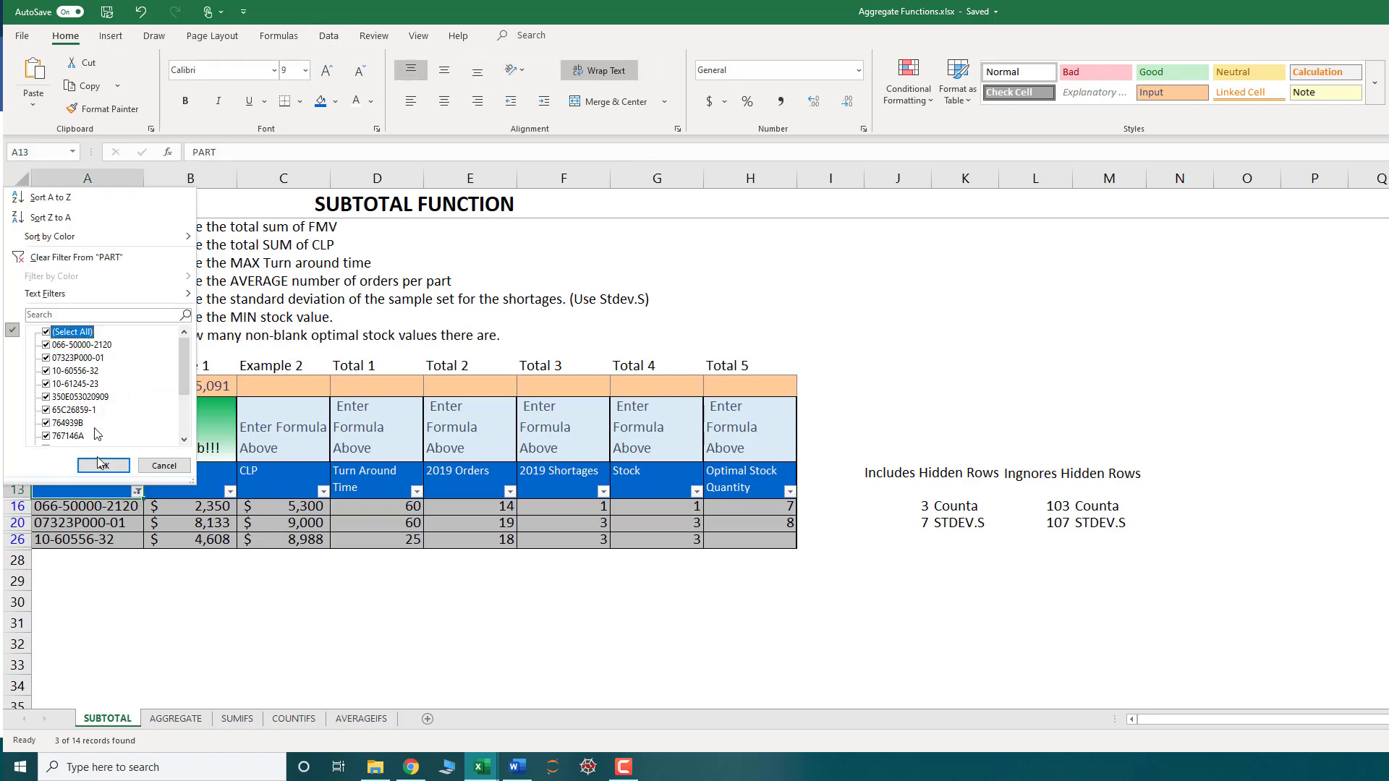
pyautogui.click(106, 466)
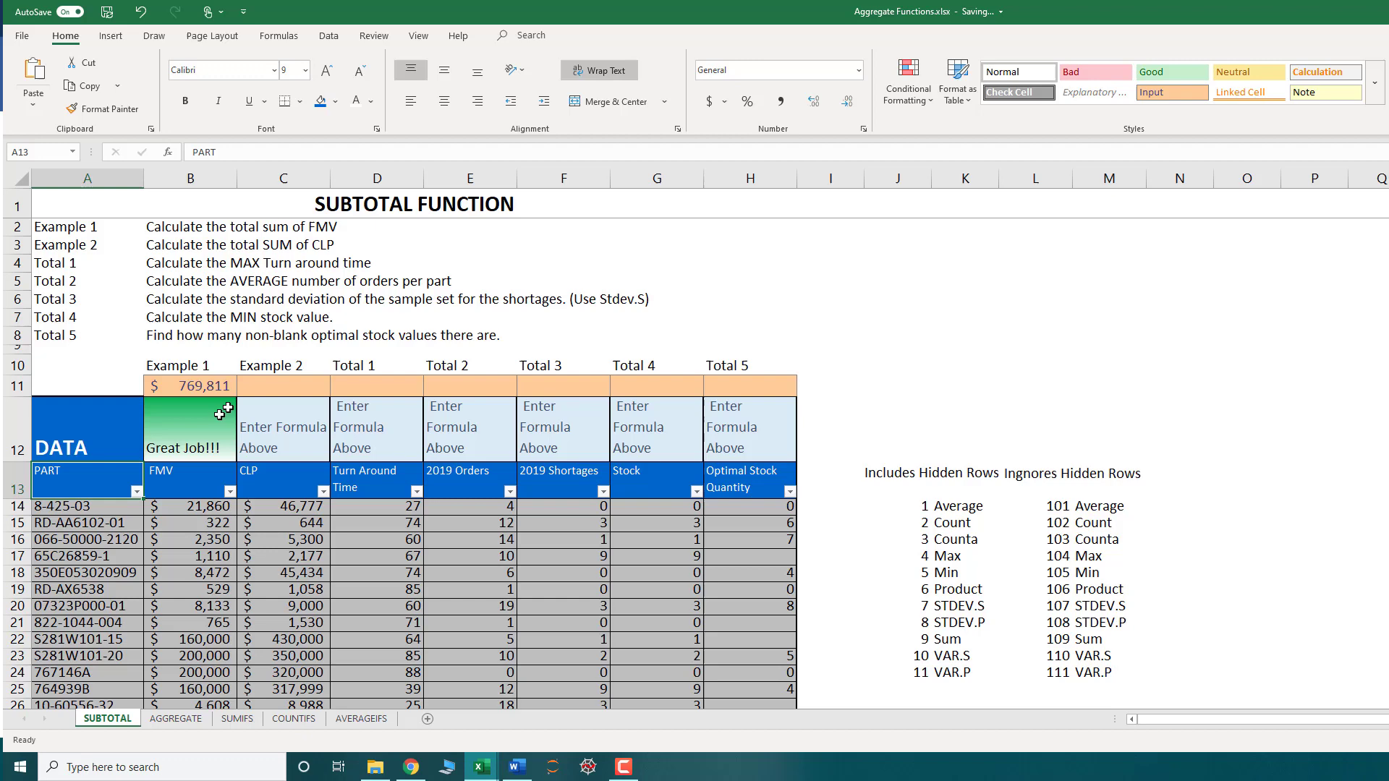
pyautogui.click(253, 389)
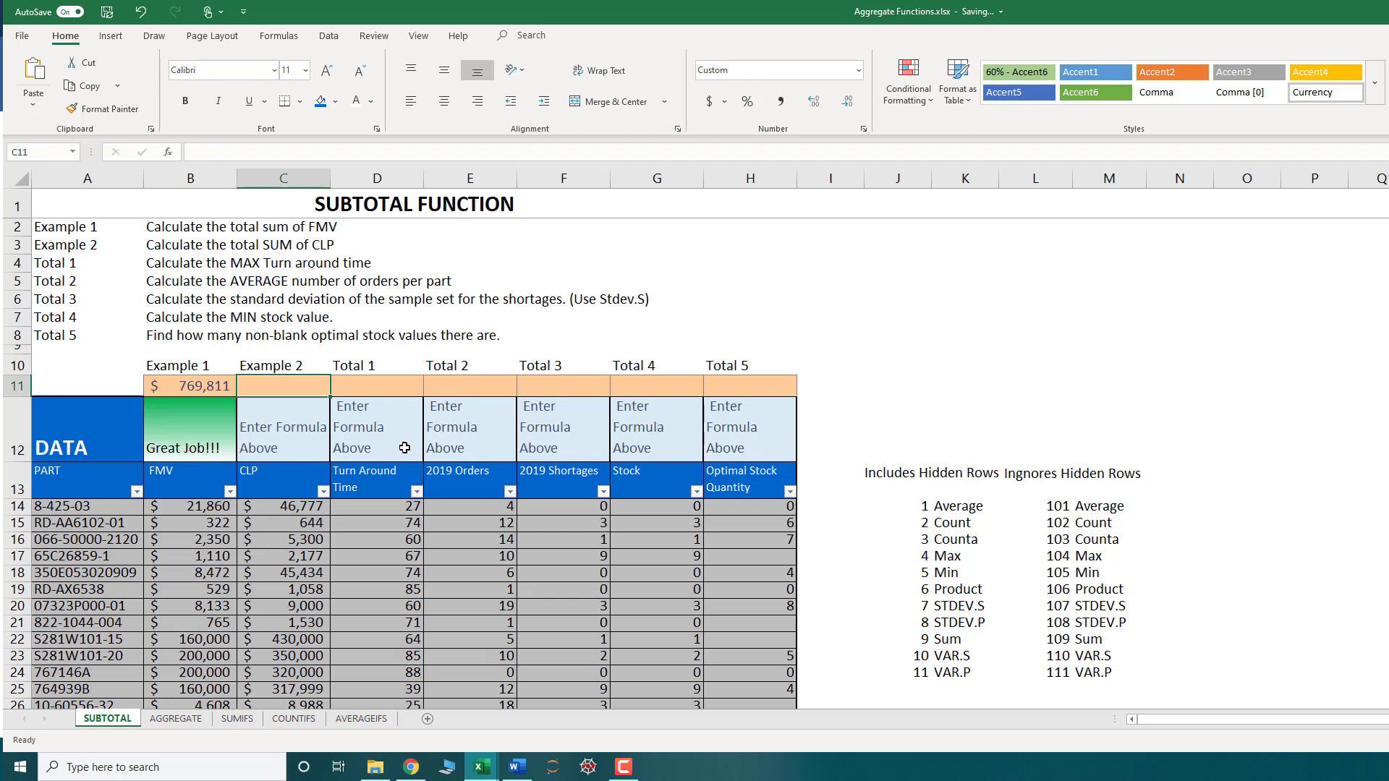
pyautogui.click(375, 478)
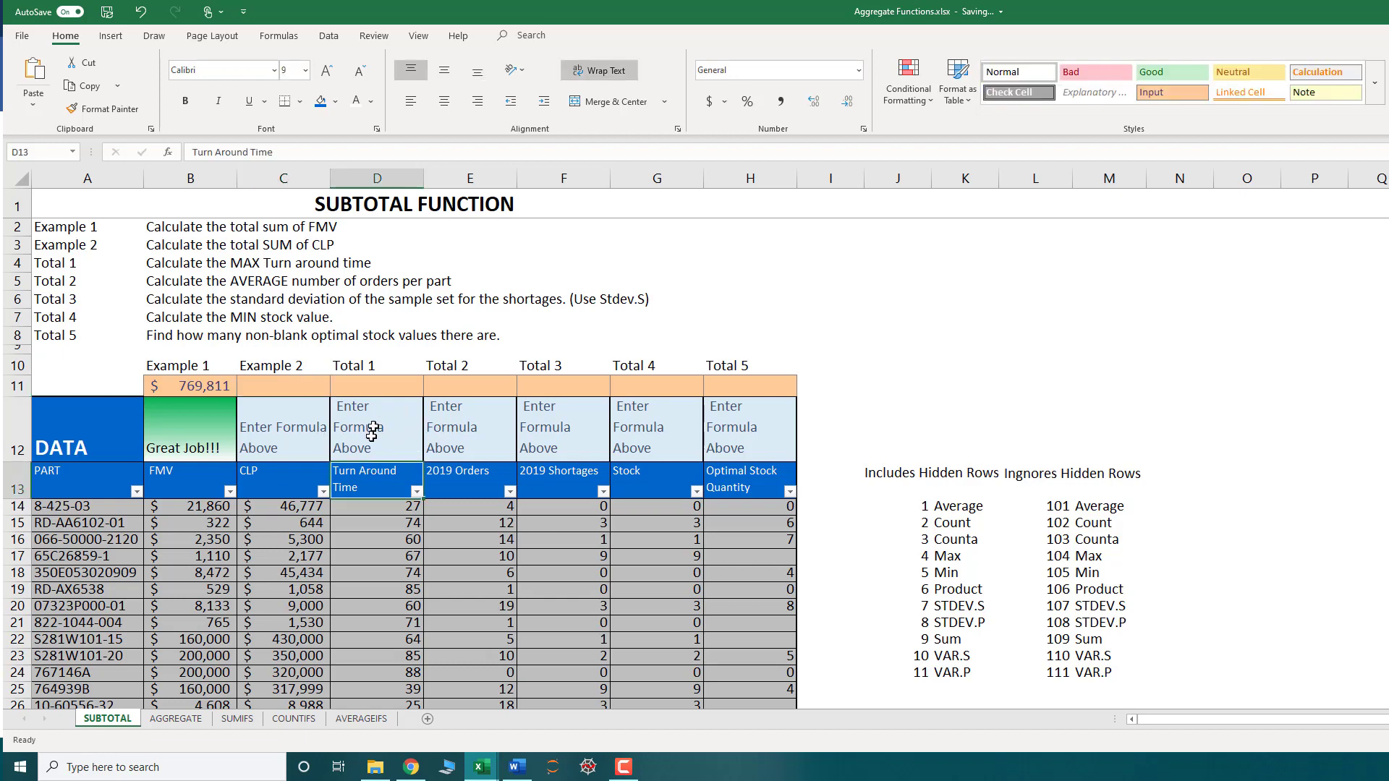
pyautogui.click(365, 367)
pyautogui.click(367, 506)
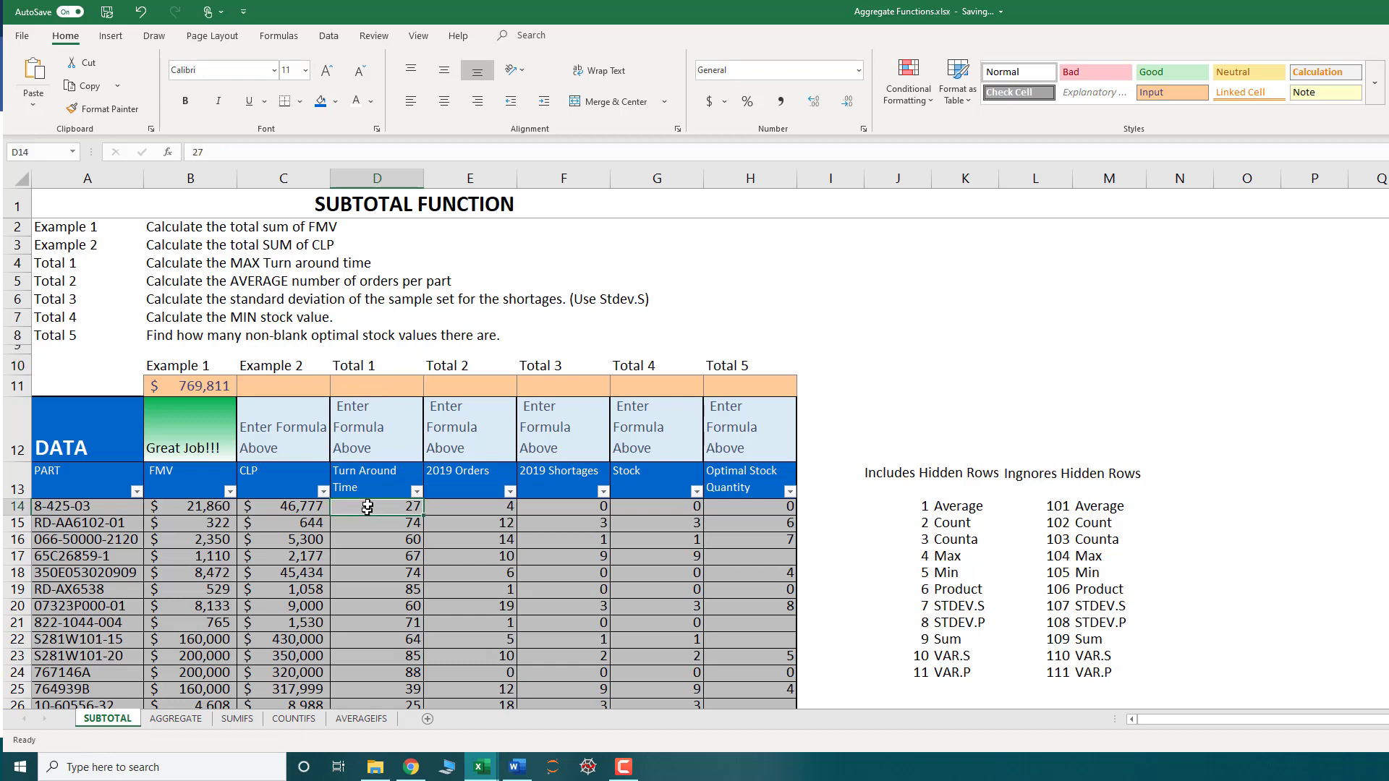
pyautogui.click(56, 264)
pyautogui.moveTo(139, 268); pyautogui.dragTo(377, 270)
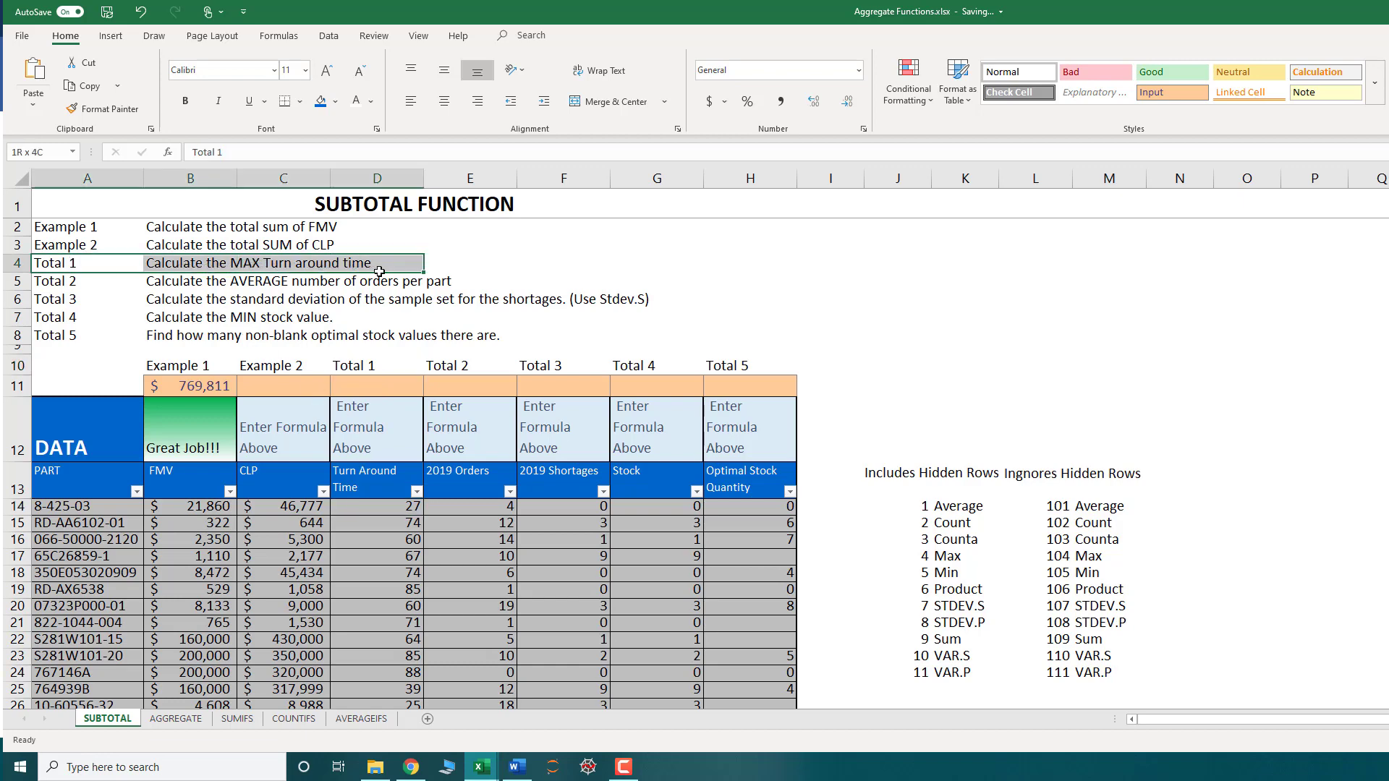
# Enter =SUBTOTAL(4,D14:D27) in D11, returning the maximum turnaround time of 88
pyautogui.click(376, 385)
pyautogui.write('=sub')
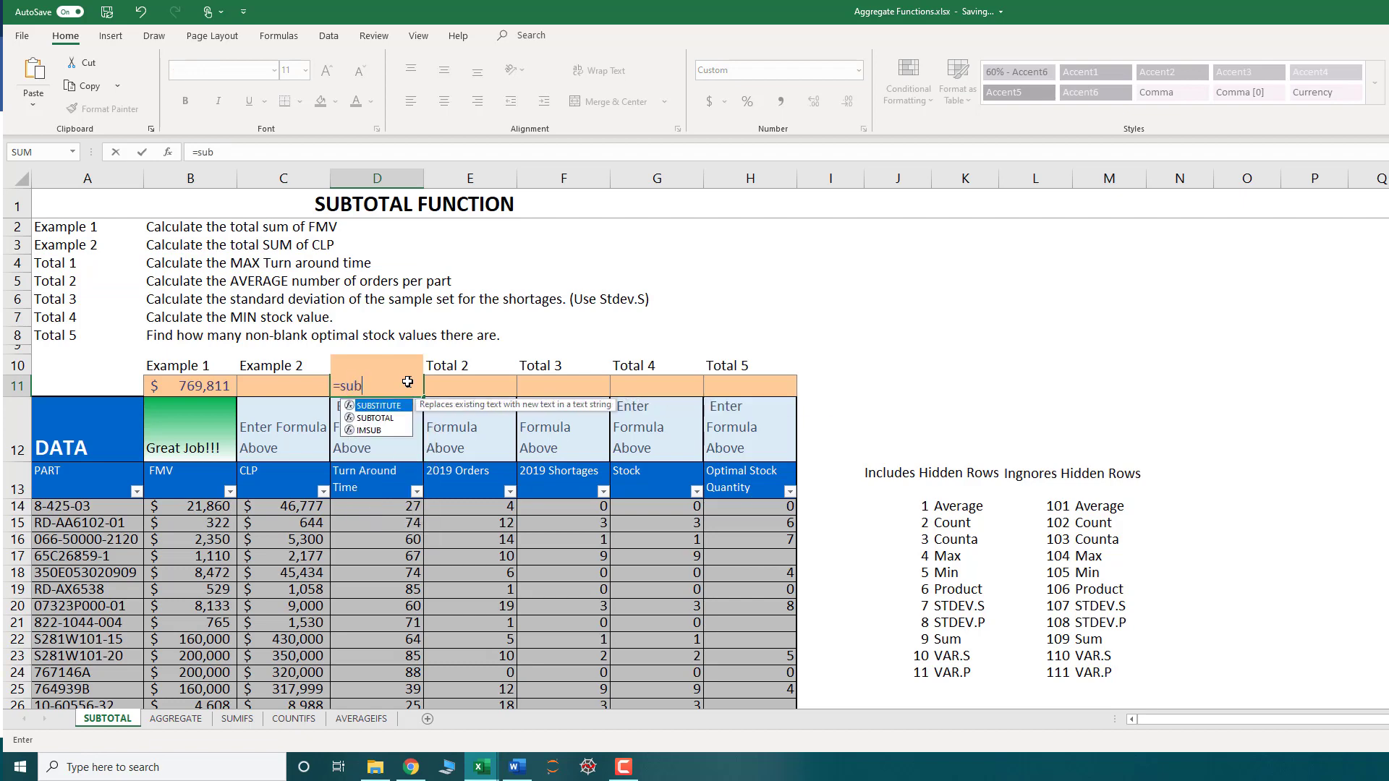
pyautogui.write('t')
pyautogui.press('Tab')
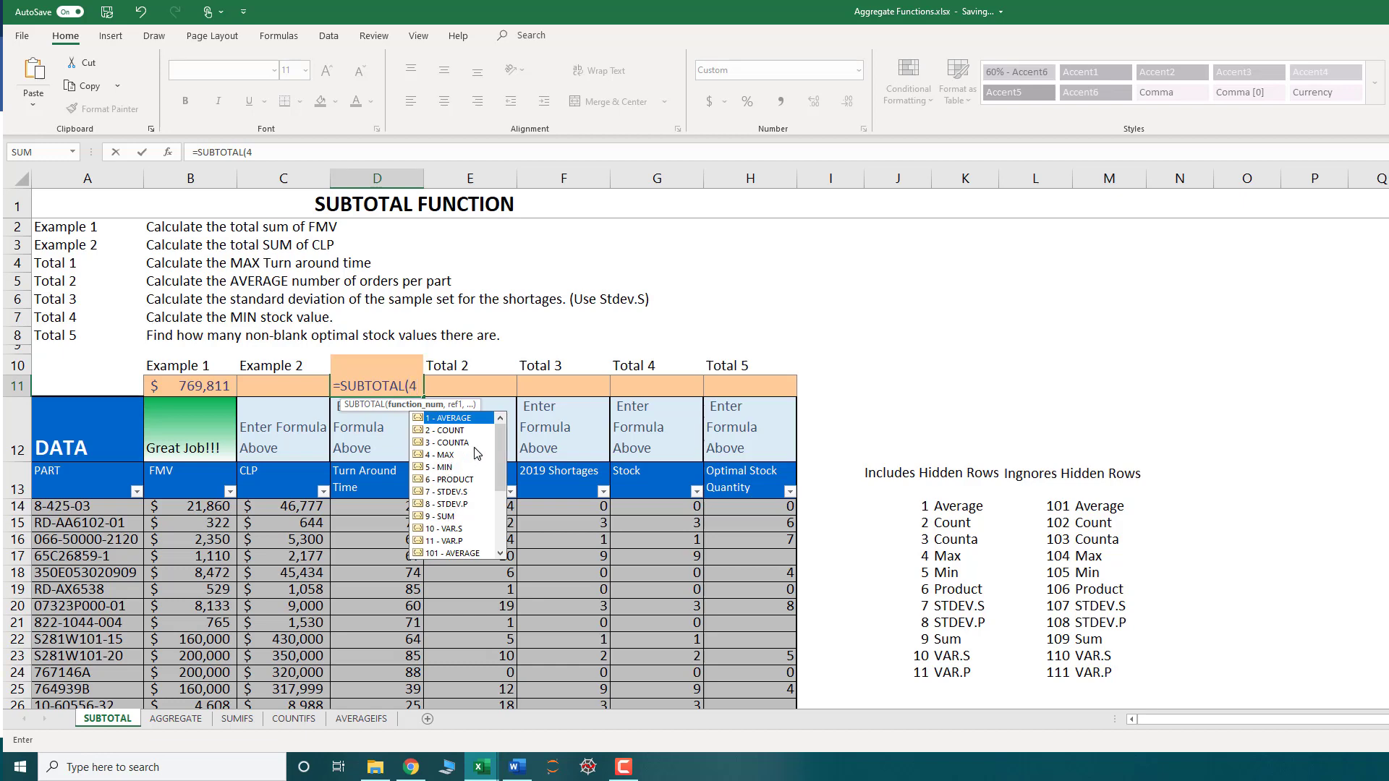
pyautogui.write(',')
pyautogui.click(397, 508)
pyautogui.scroll(-2, 400, 520)
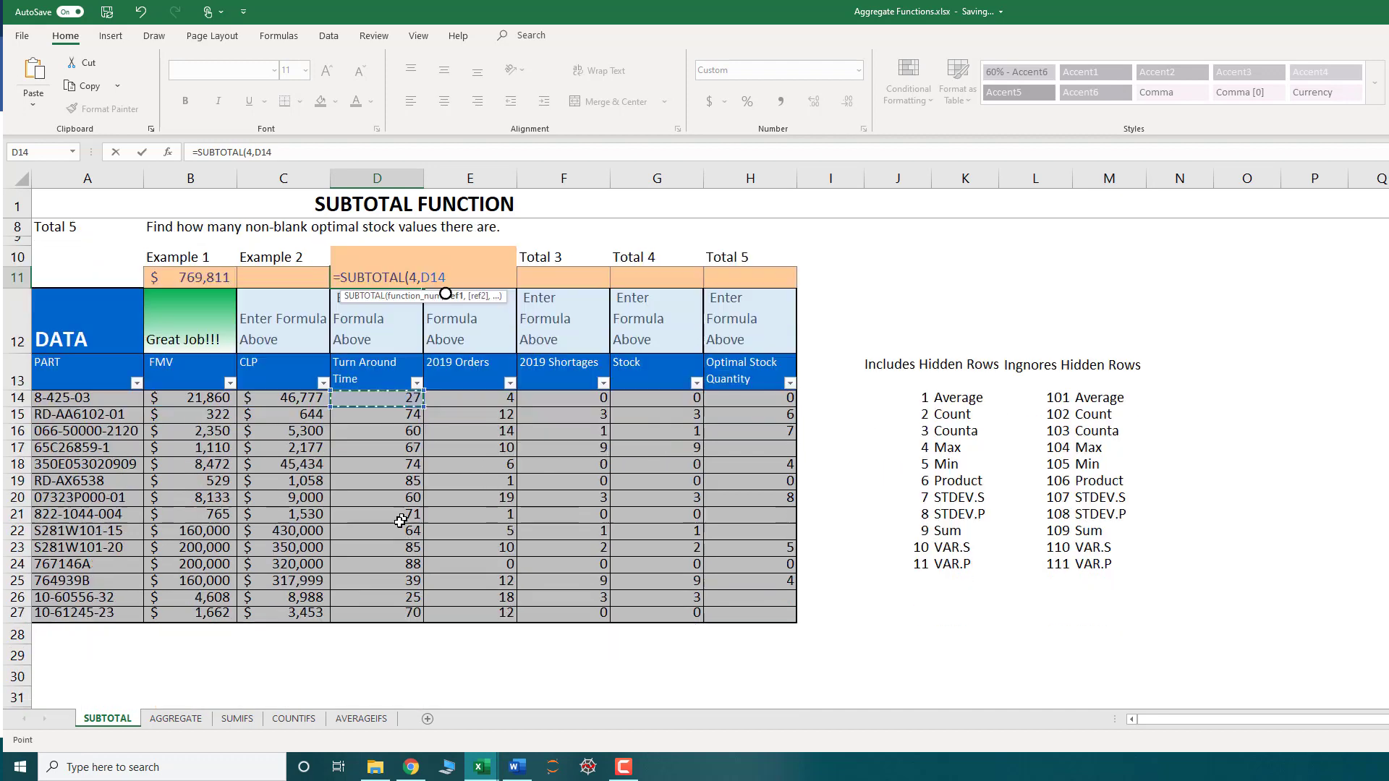
pyautogui.keyDown('shift'); pyautogui.click(402, 607); pyautogui.keyUp('shift')
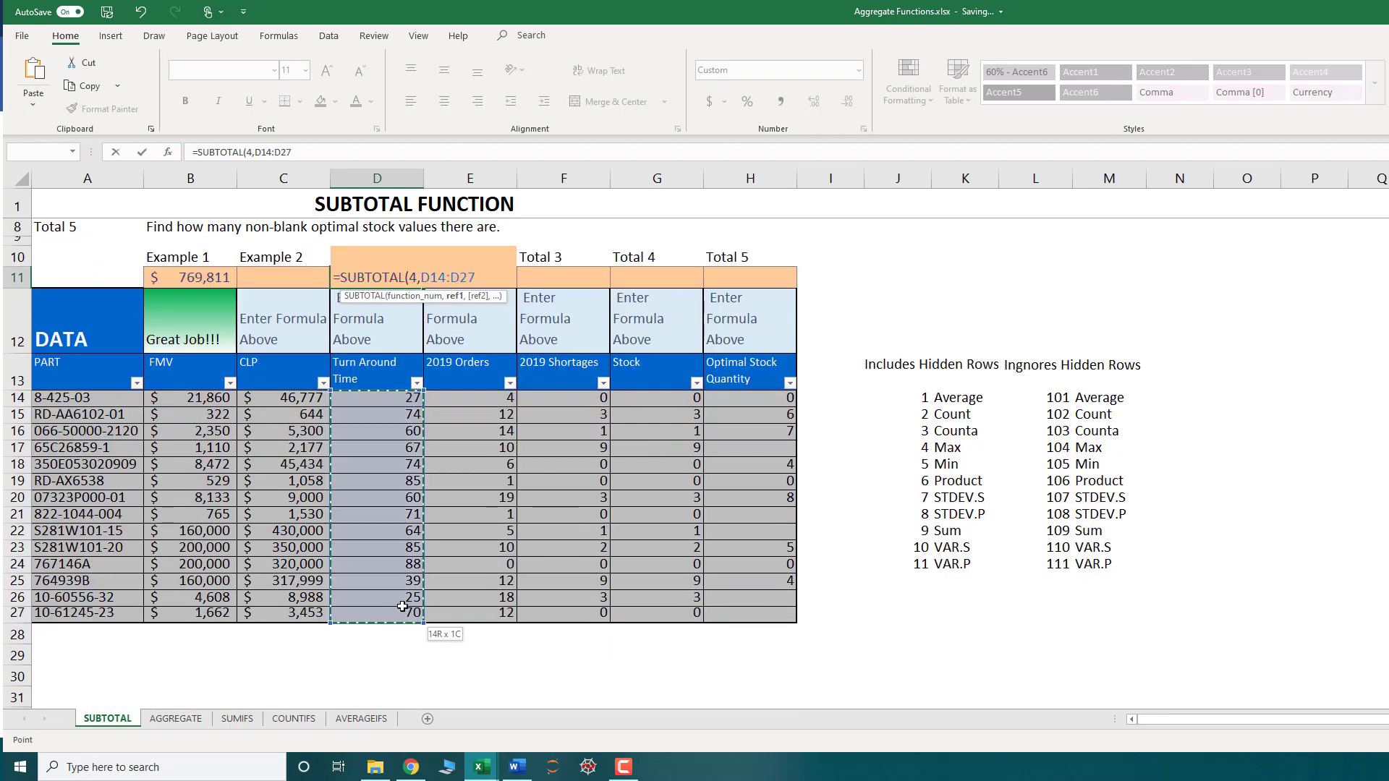
pyautogui.press('Return')
pyautogui.scroll(2, 403, 606)
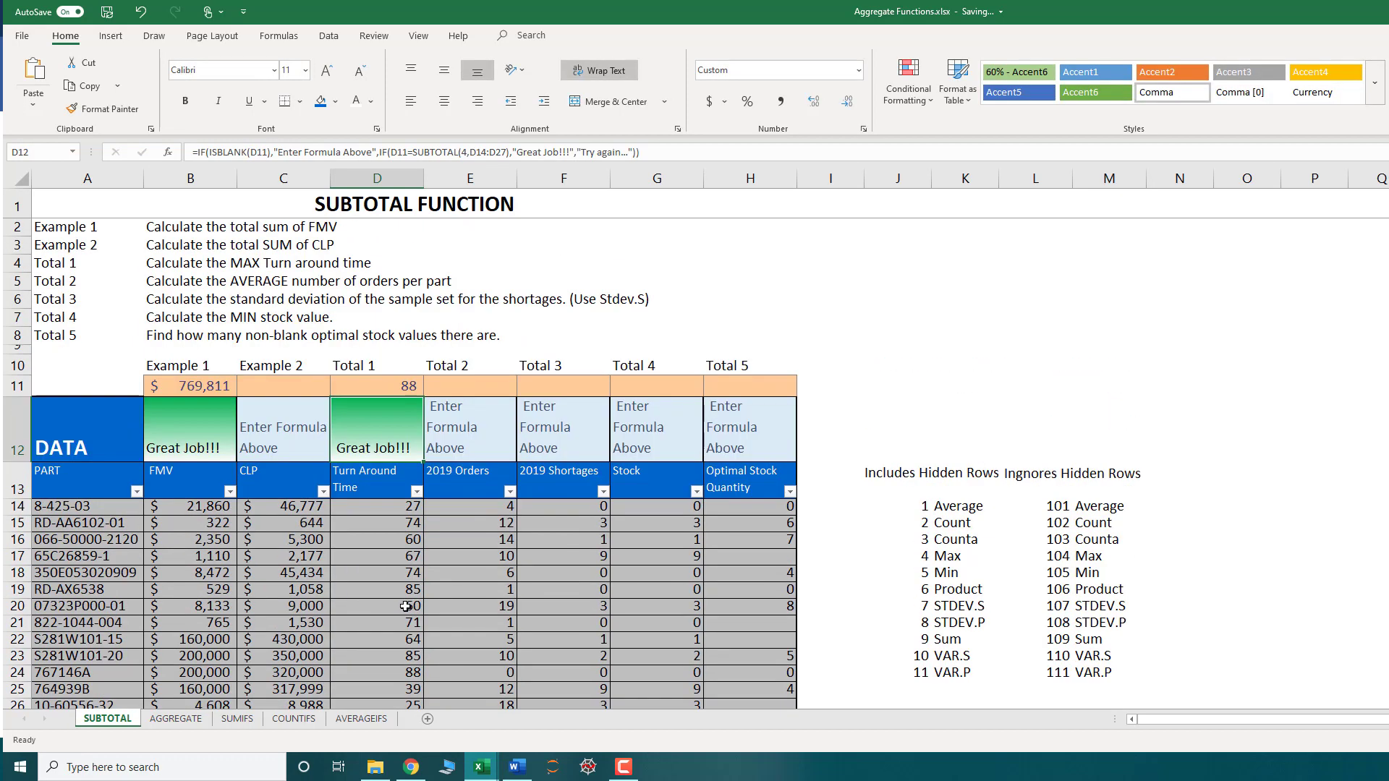
pyautogui.click(405, 511)
pyautogui.scroll(-1, 405, 511)
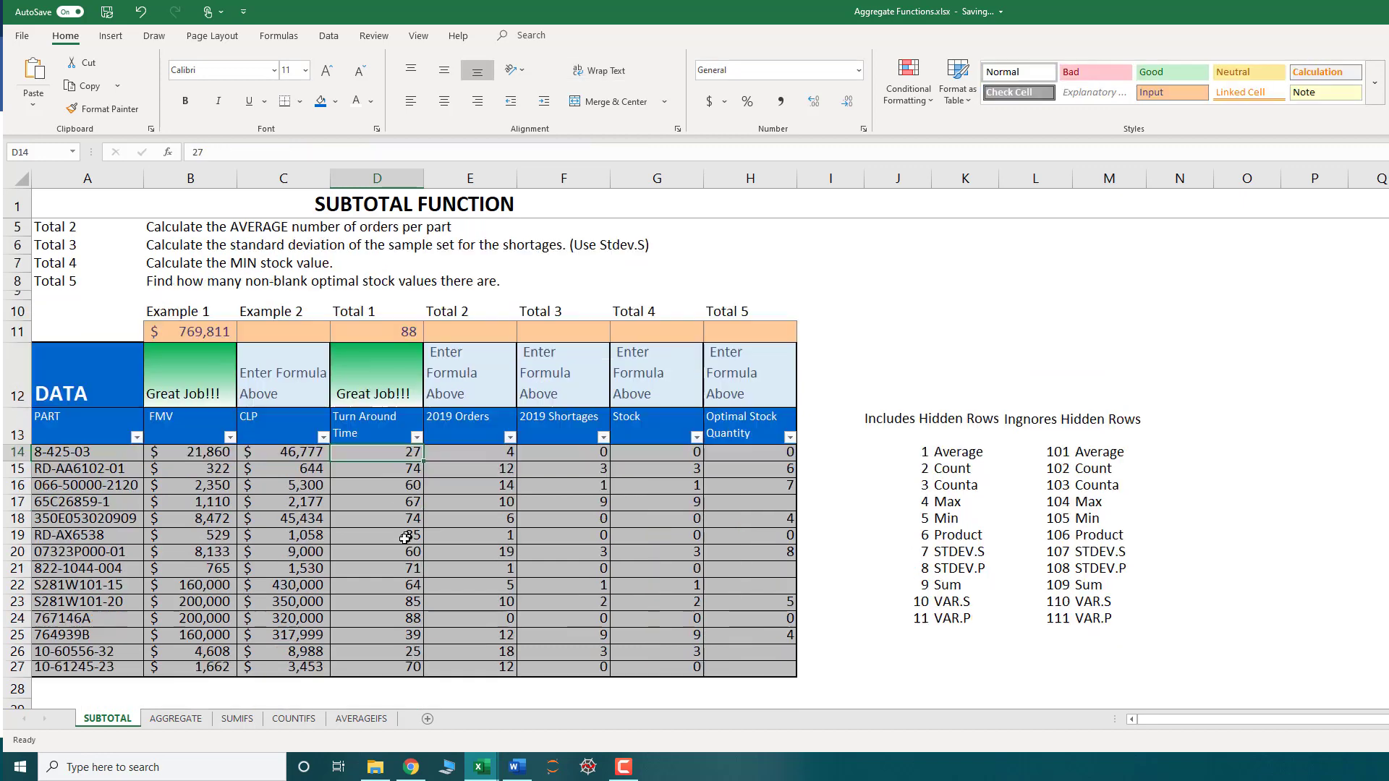
pyautogui.click(402, 618)
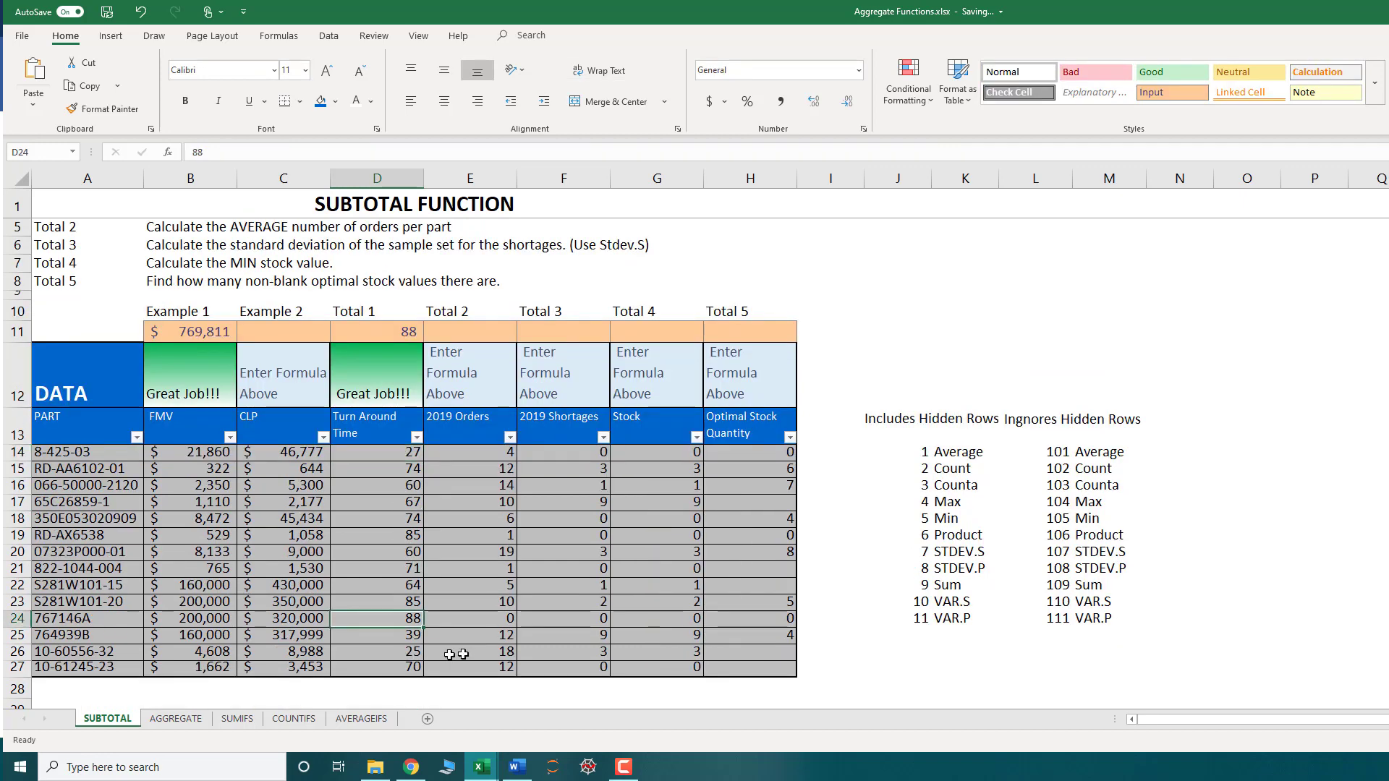
pyautogui.click(136, 437)
pyautogui.click(58, 588)
pyautogui.click(58, 601)
pyautogui.click(58, 614)
pyautogui.click(61, 627)
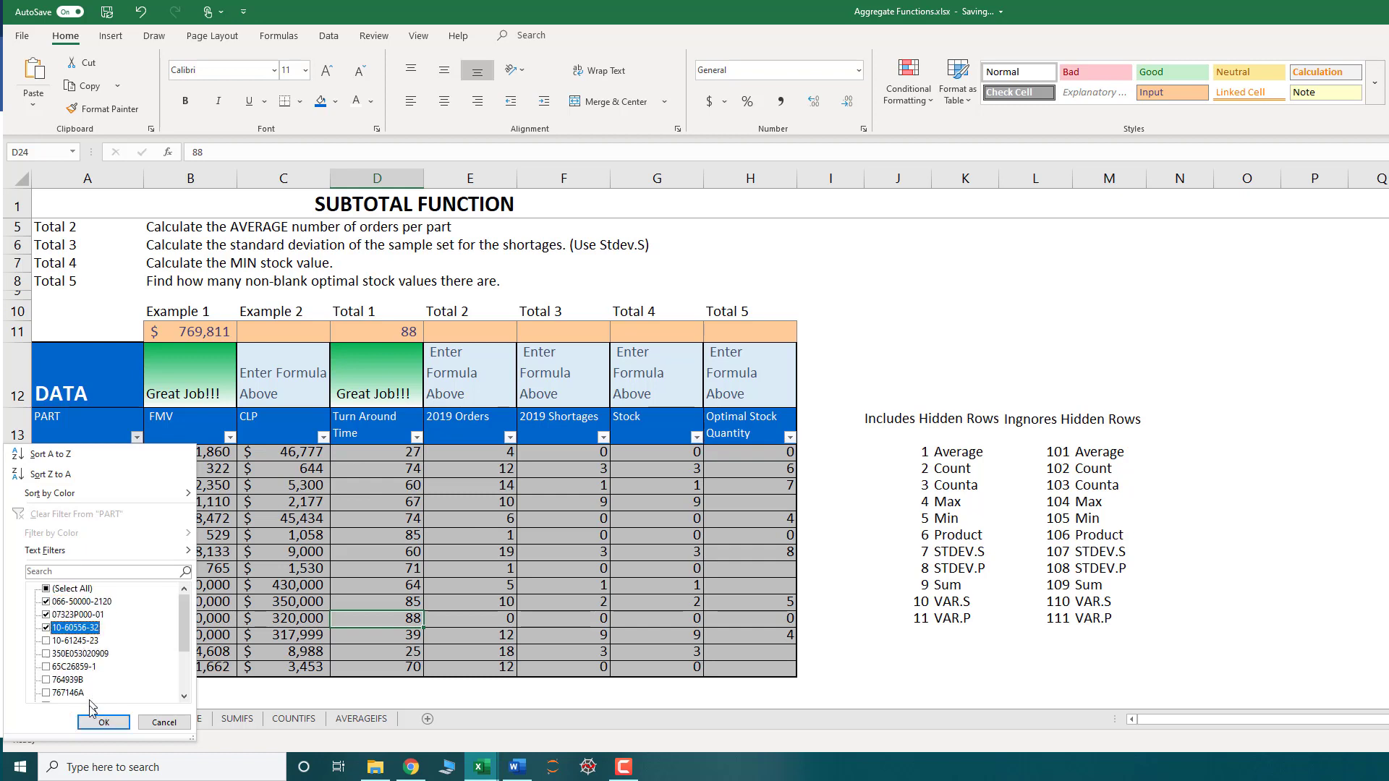
pyautogui.click(115, 722)
# Check the visible turnaround times against D11's updated maximum of 60
pyautogui.moveTo(396, 455); pyautogui.dragTo(390, 470)
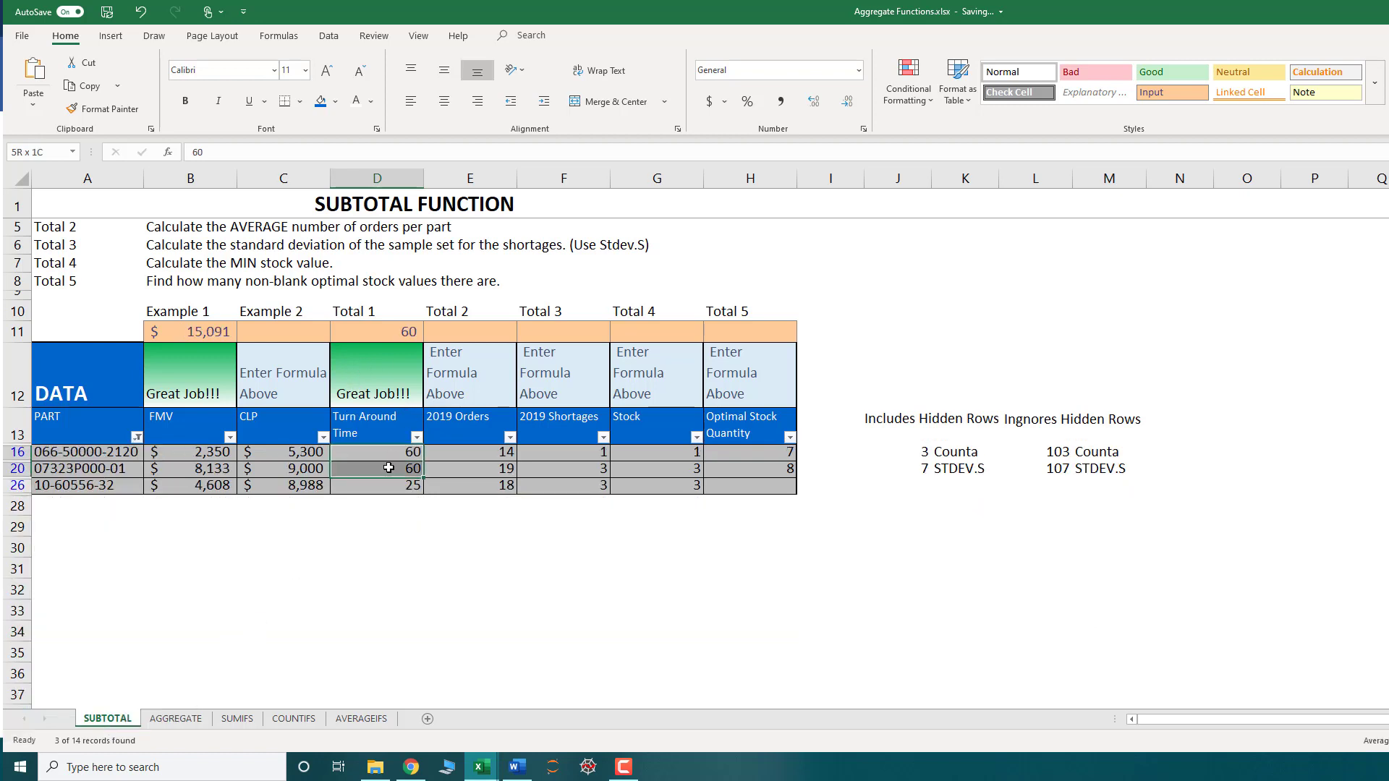
pyautogui.click(397, 331)
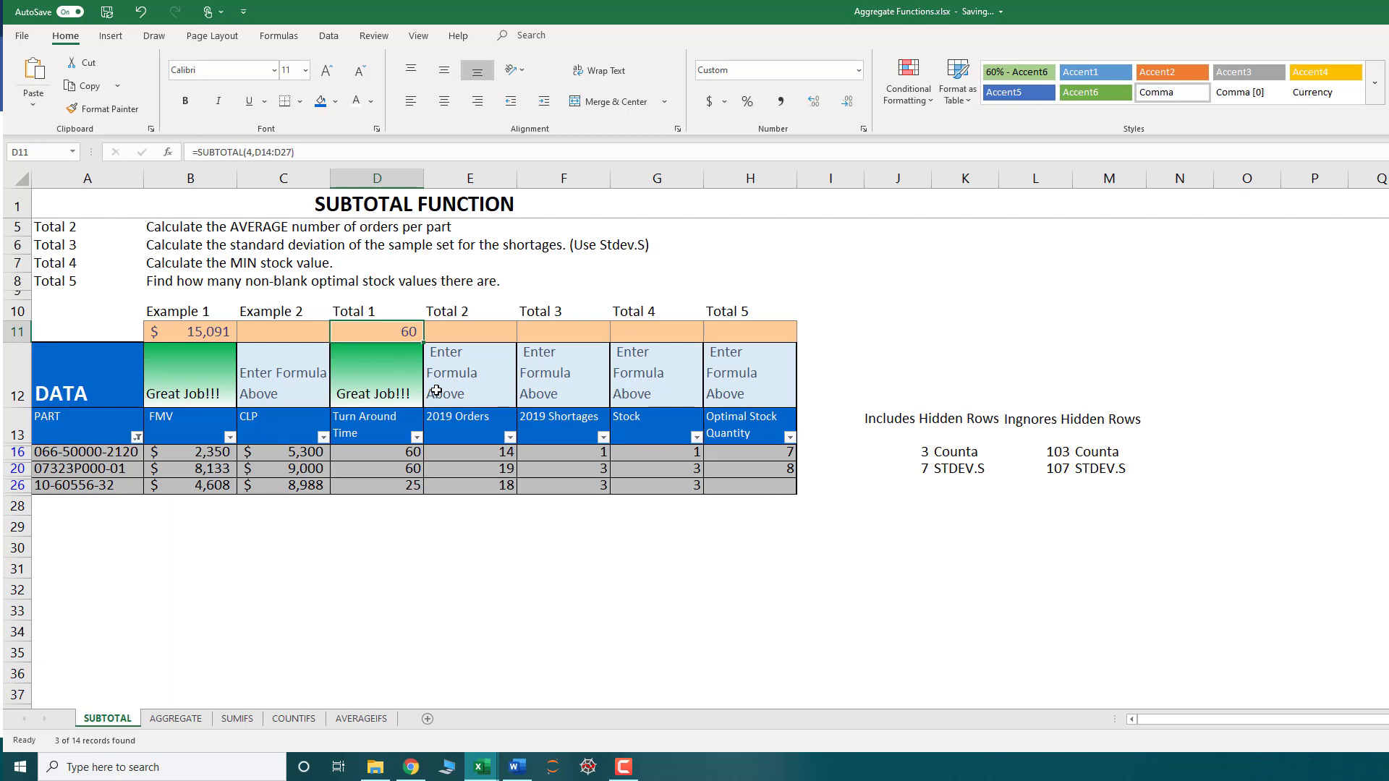
pyautogui.click(373, 421)
# Clear the filter with Data > Clear, restoring all 14 rows and totals $769,811 and 88
pyautogui.click(329, 36)
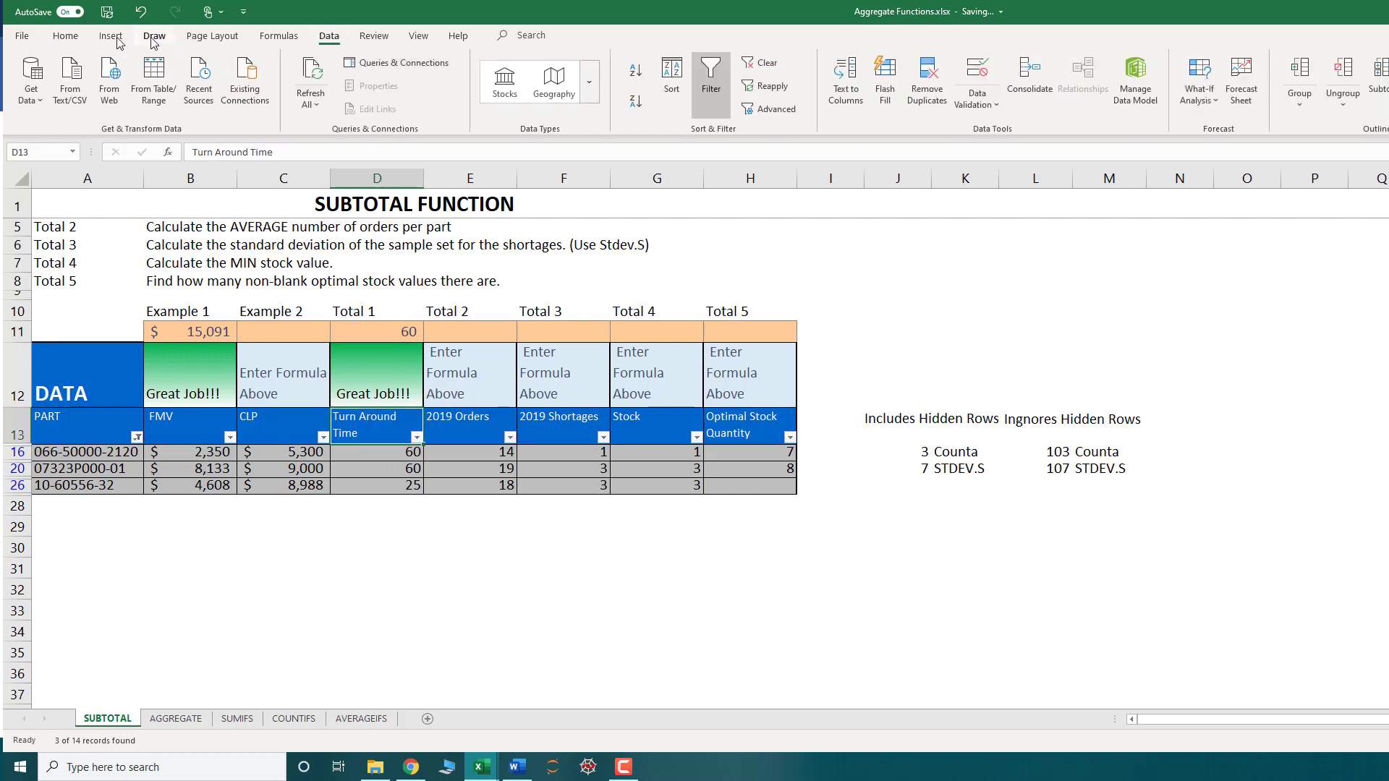
pyautogui.click(65, 35)
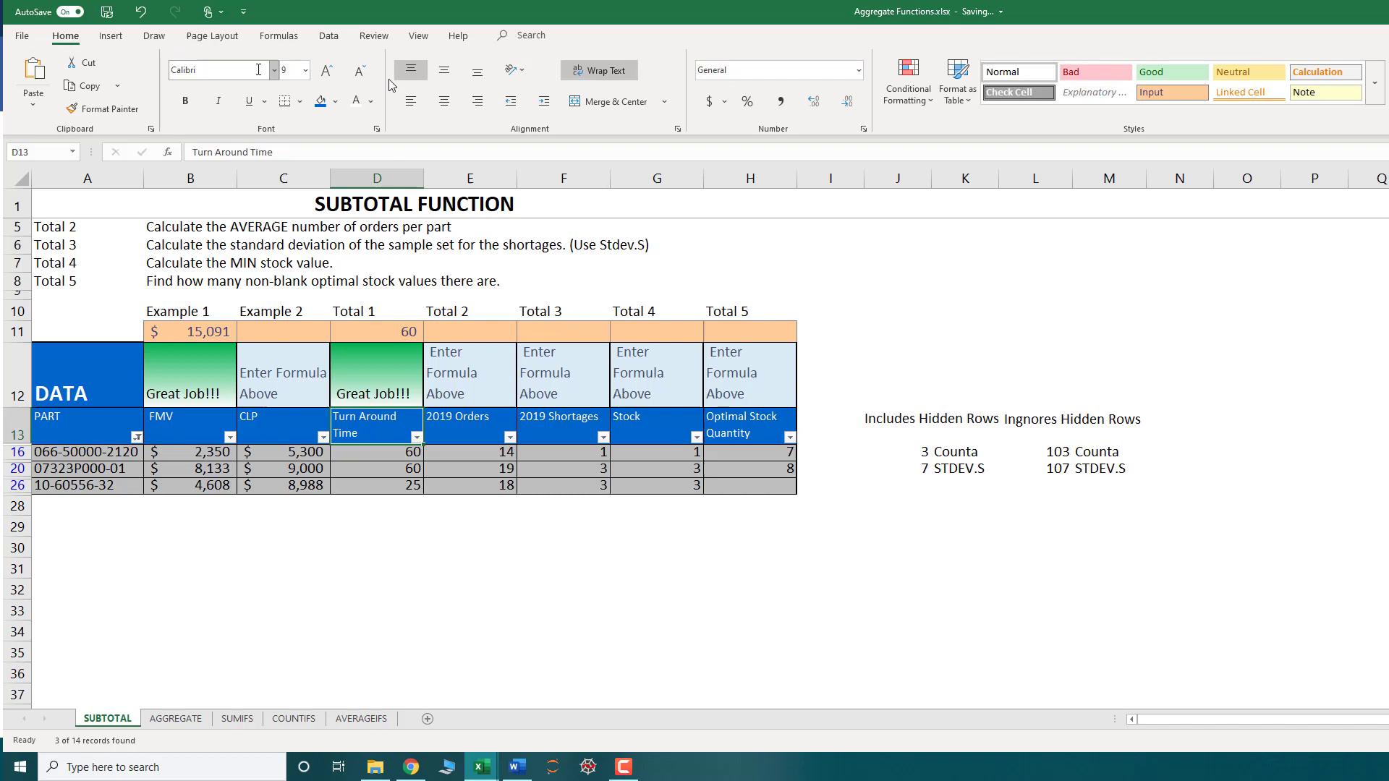
pyautogui.click(328, 35)
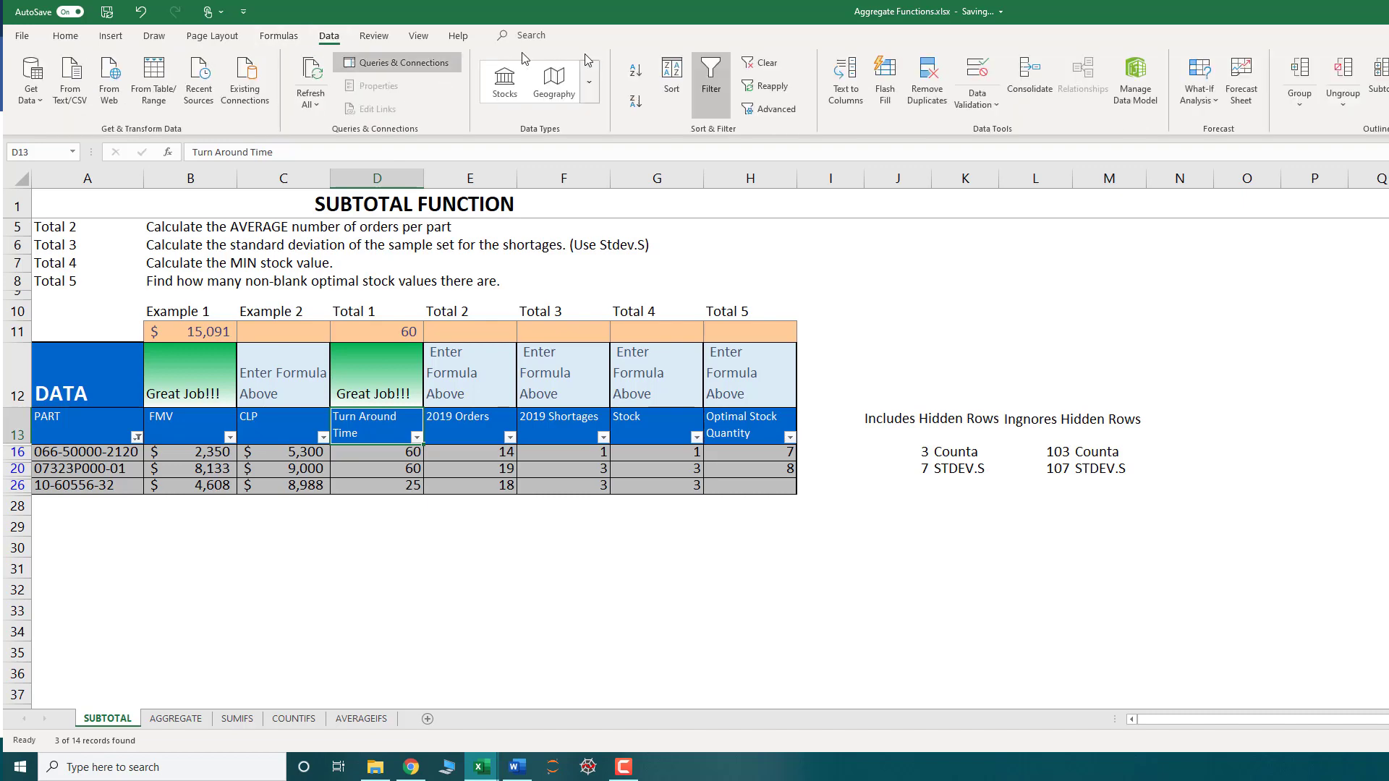
pyautogui.click(763, 63)
pyautogui.click(590, 483)
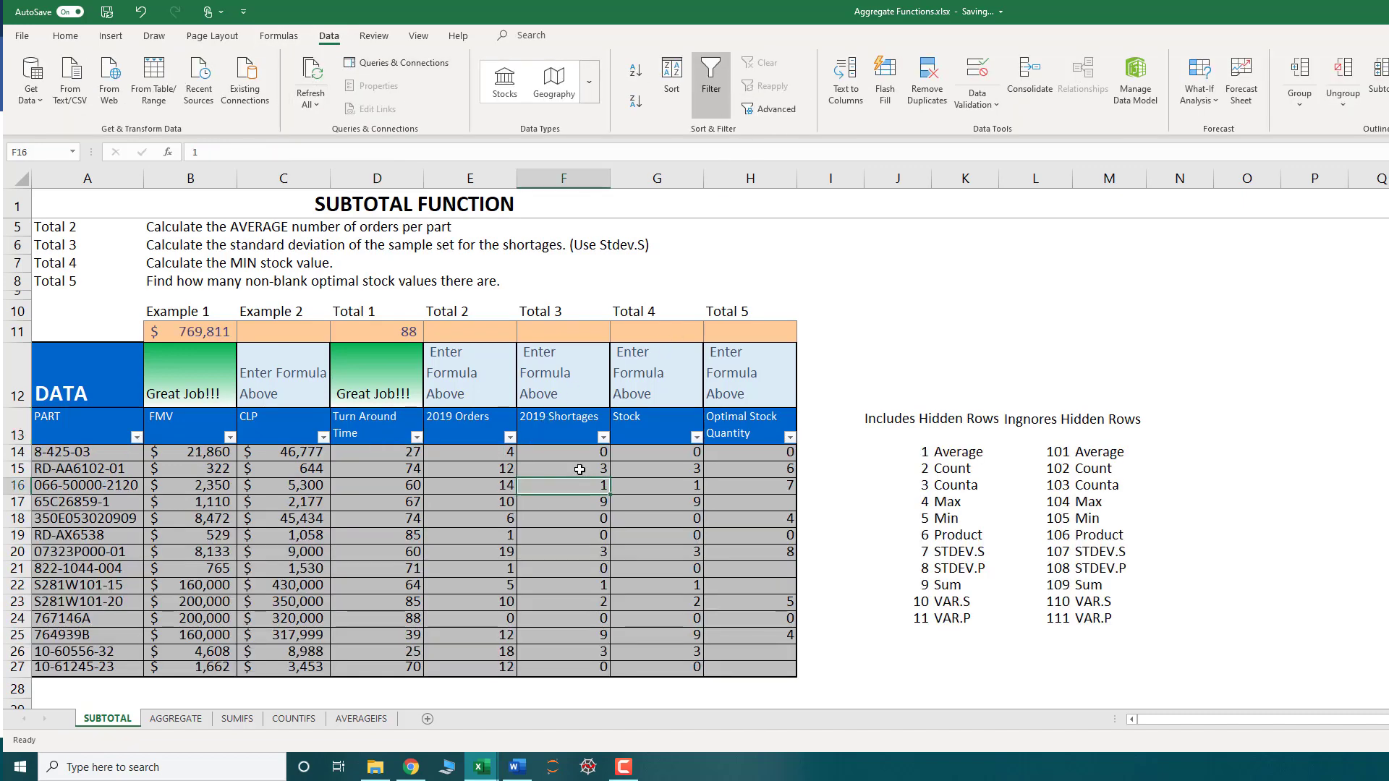